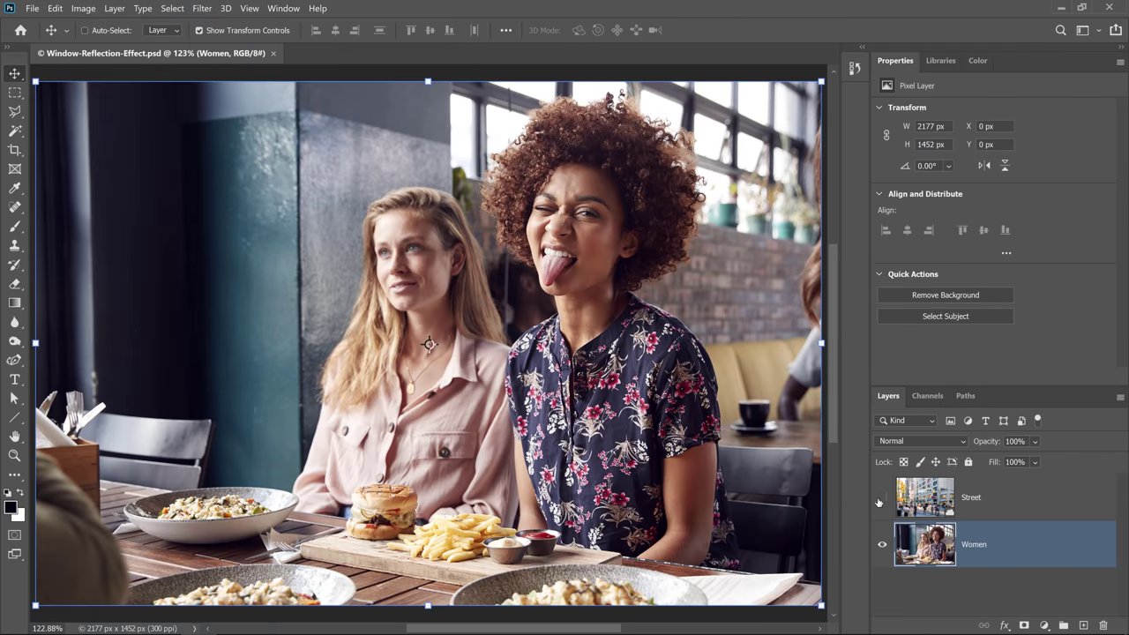
Toggle the Street layer on and off to compare it with Women, leaving Street visible and selected
{"action": "left_click", "coordinate": [881, 497]}
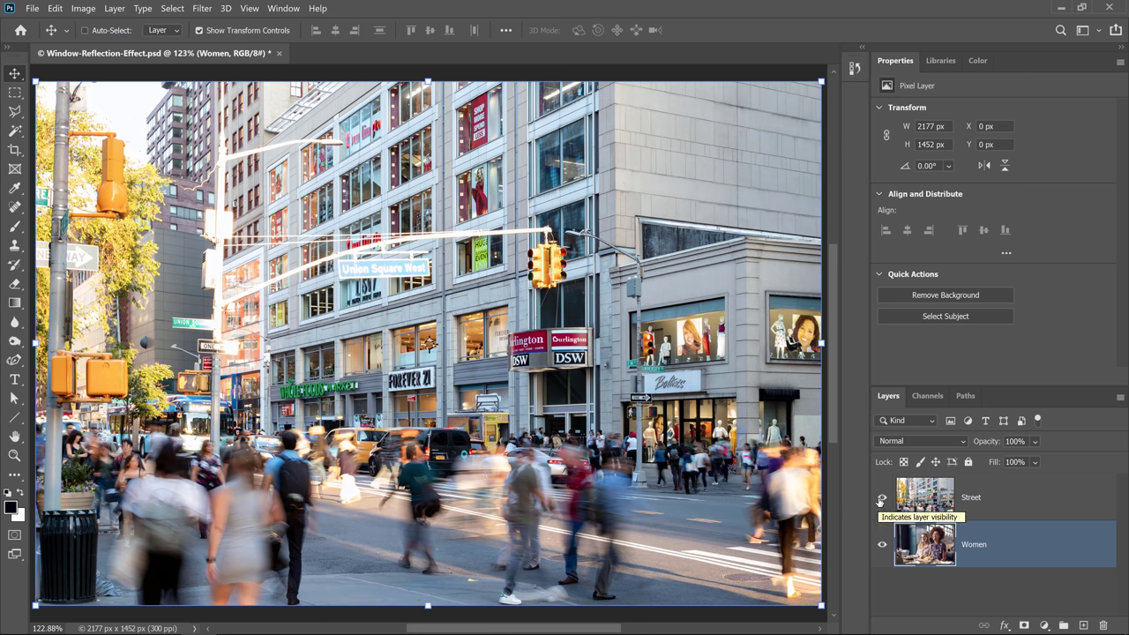
{"action": "left_click", "coordinate": [880, 498]}
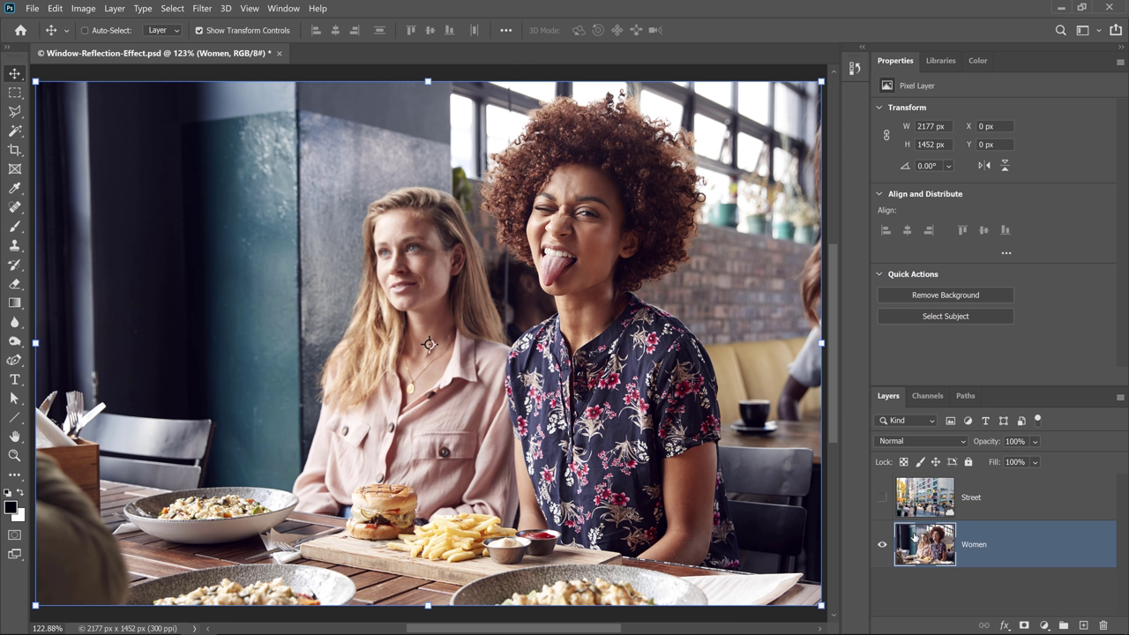
{"action": "left_click", "coordinate": [881, 497]}
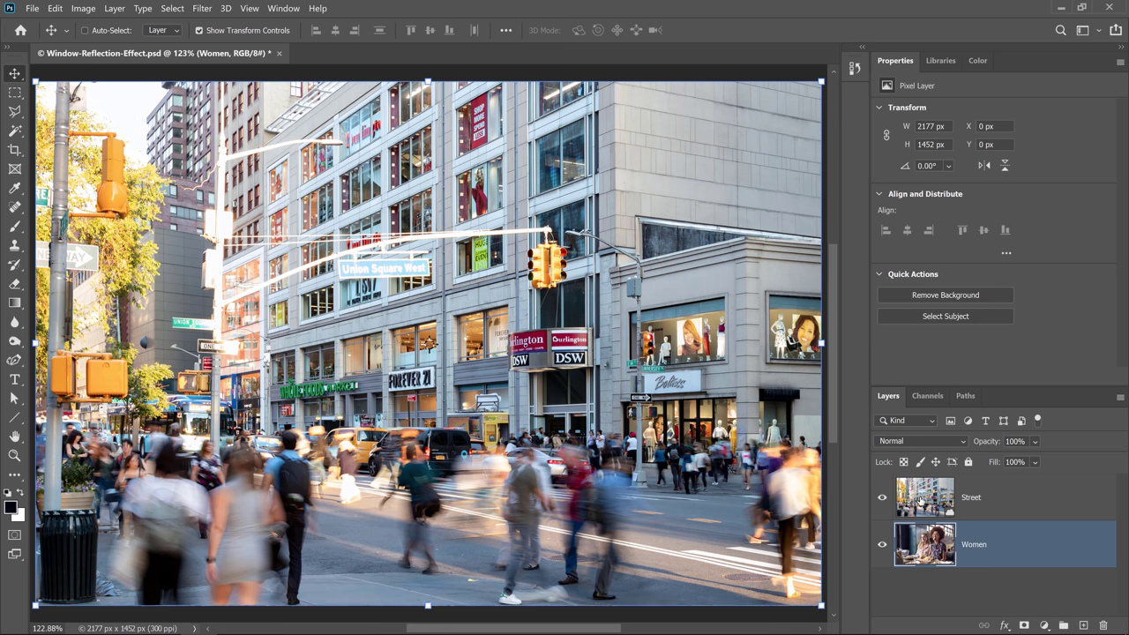
{"action": "left_click", "coordinate": [920, 501]}
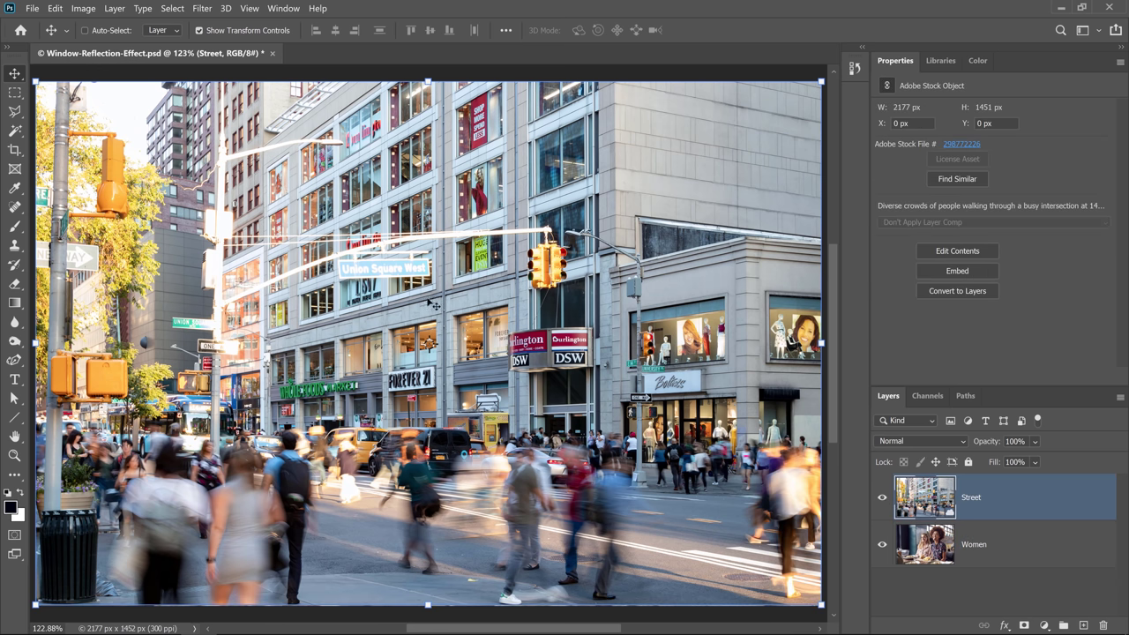
{"action": "left_click", "coordinate": [881, 498]}
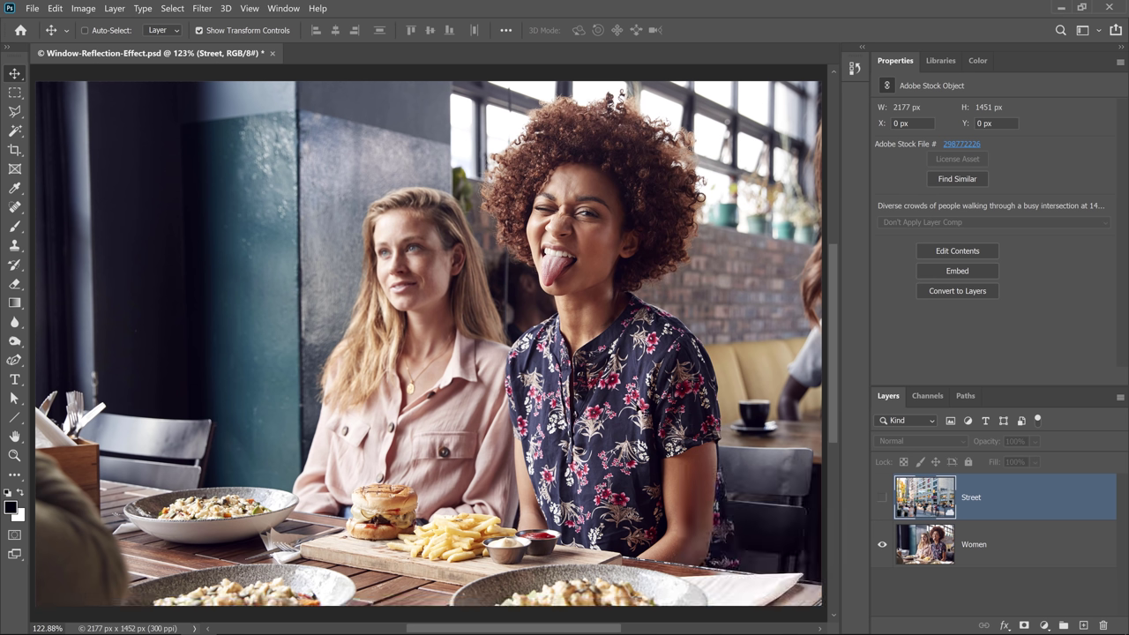
{"action": "left_click", "coordinate": [881, 498]}
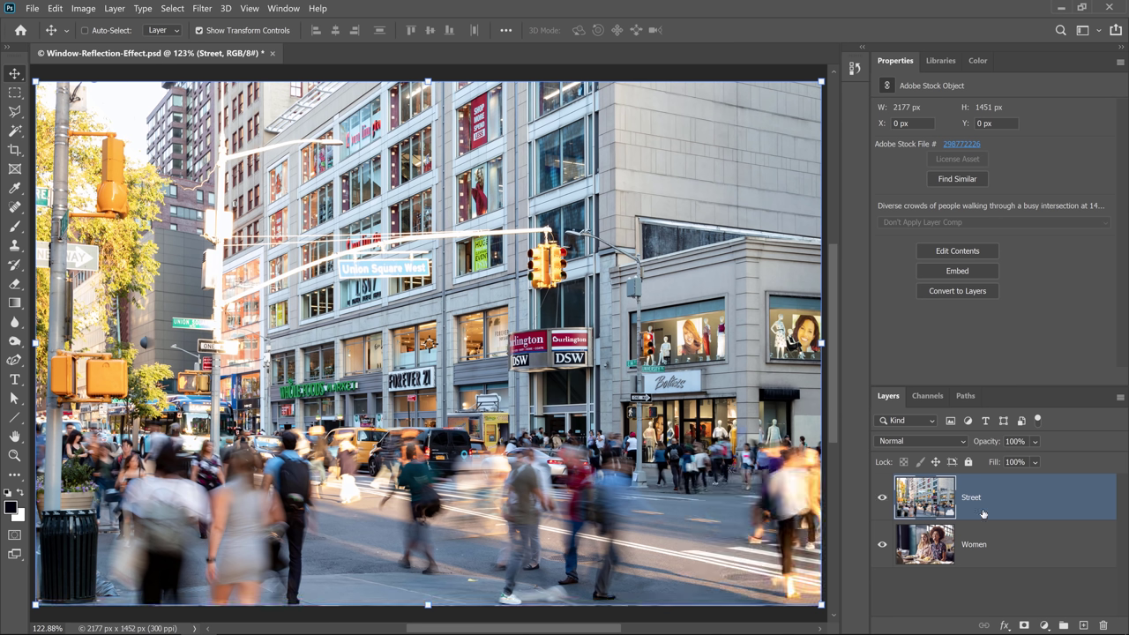
Change the Street layer's blend mode from Normal to Screen
{"action": "left_click", "coordinate": [963, 441]}
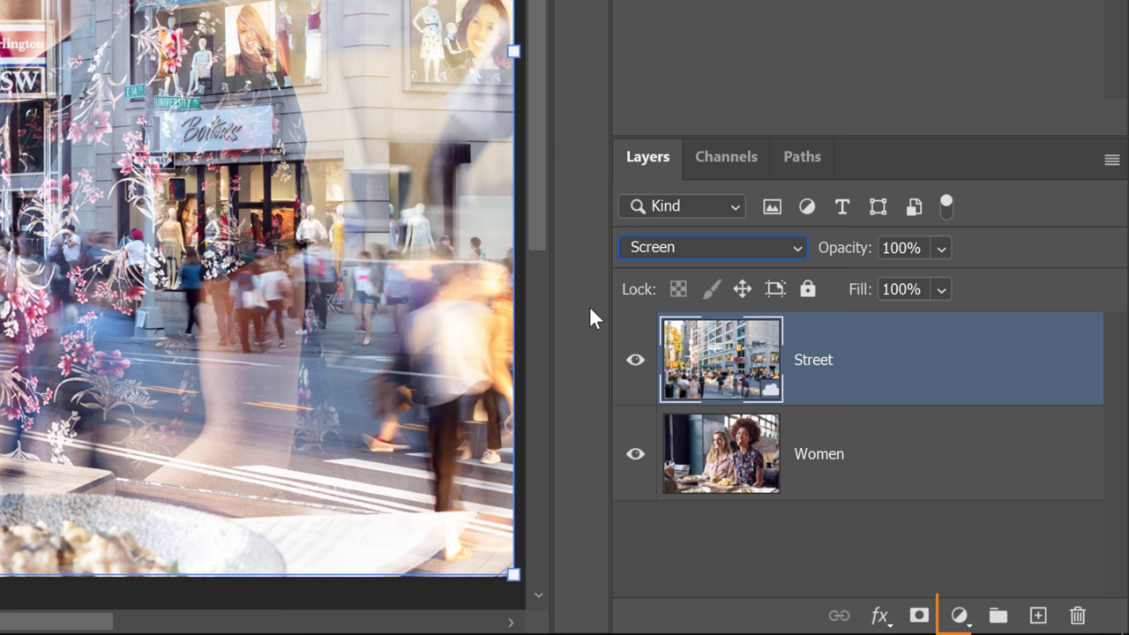
Add a Levels adjustment layer above the Street layer
{"action": "left_click", "coordinate": [954, 612]}
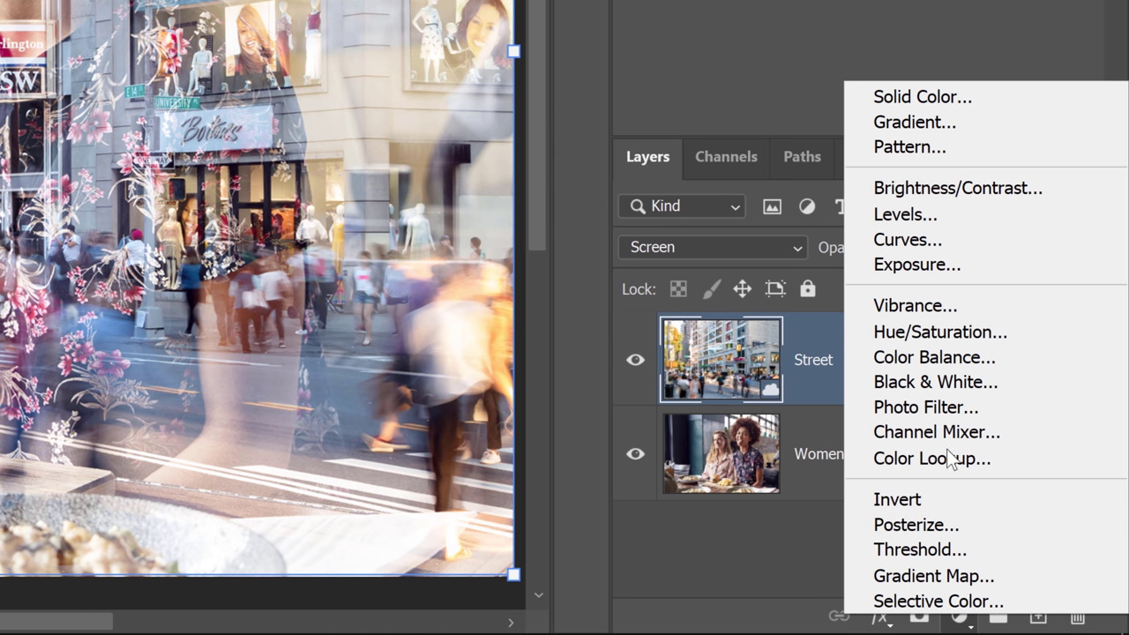
{"action": "left_click", "coordinate": [961, 223]}
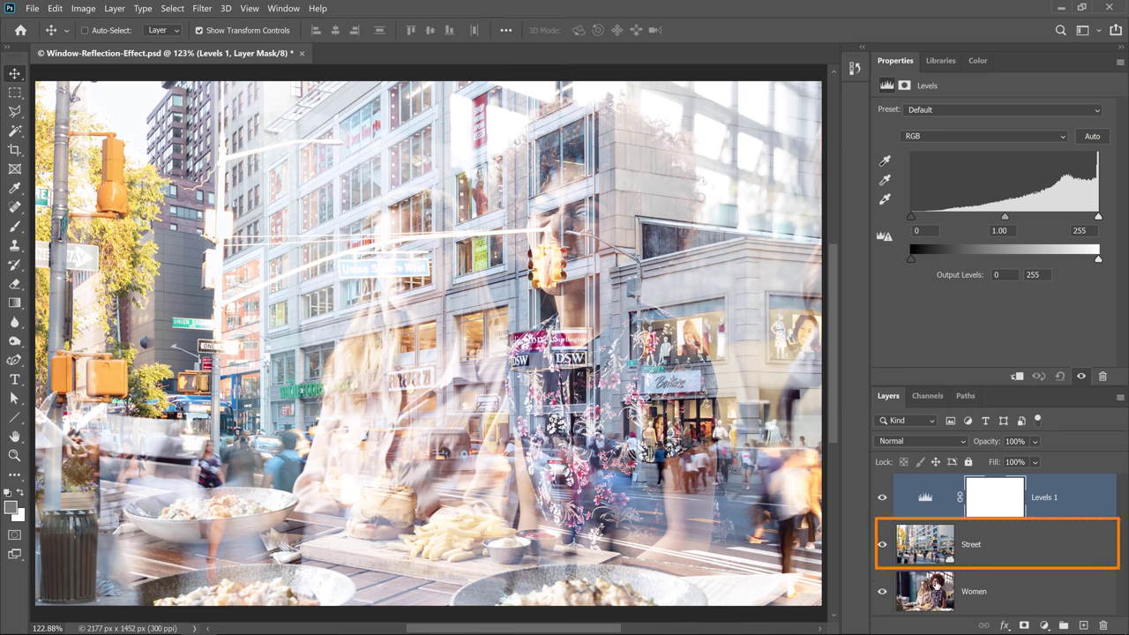
Clip Levels 1 to the Street layer, test and reset the input sliders, and set output white to 170
{"action": "left_click", "coordinate": [1017, 377]}
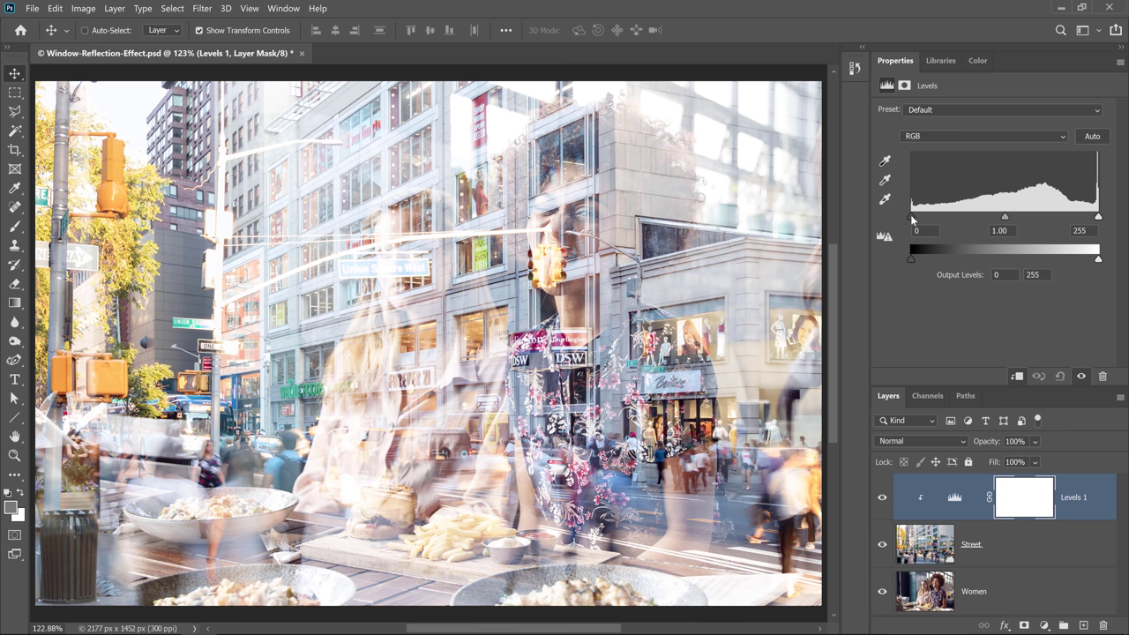
{"action": "left_click_drag", "start_coordinate": [913, 217], "coordinate": [1004, 227]}
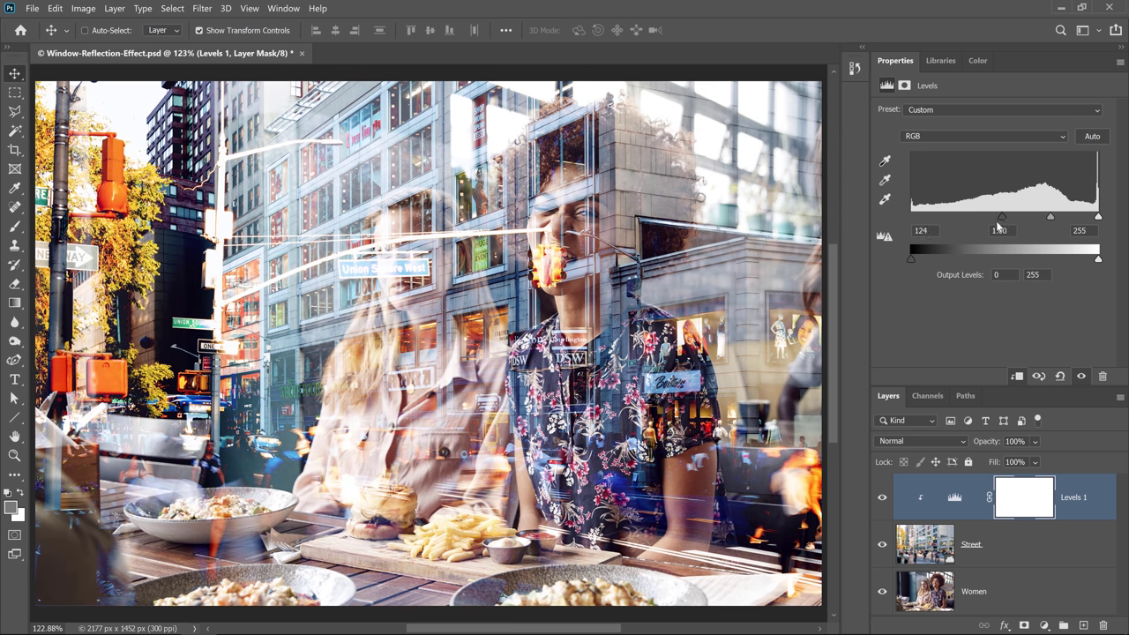
{"action": "left_click", "coordinate": [1060, 376]}
{"action": "left_click_drag", "start_coordinate": [1098, 216], "coordinate": [1100, 267]}
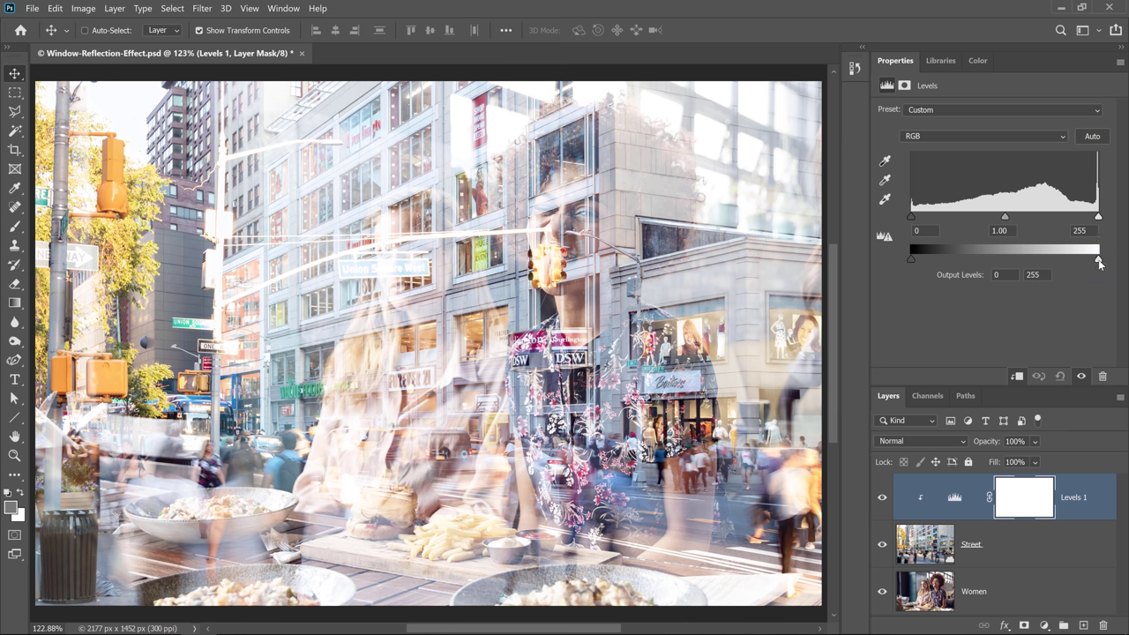
{"action": "left_click_drag", "start_coordinate": [1099, 263], "coordinate": [1037, 260]}
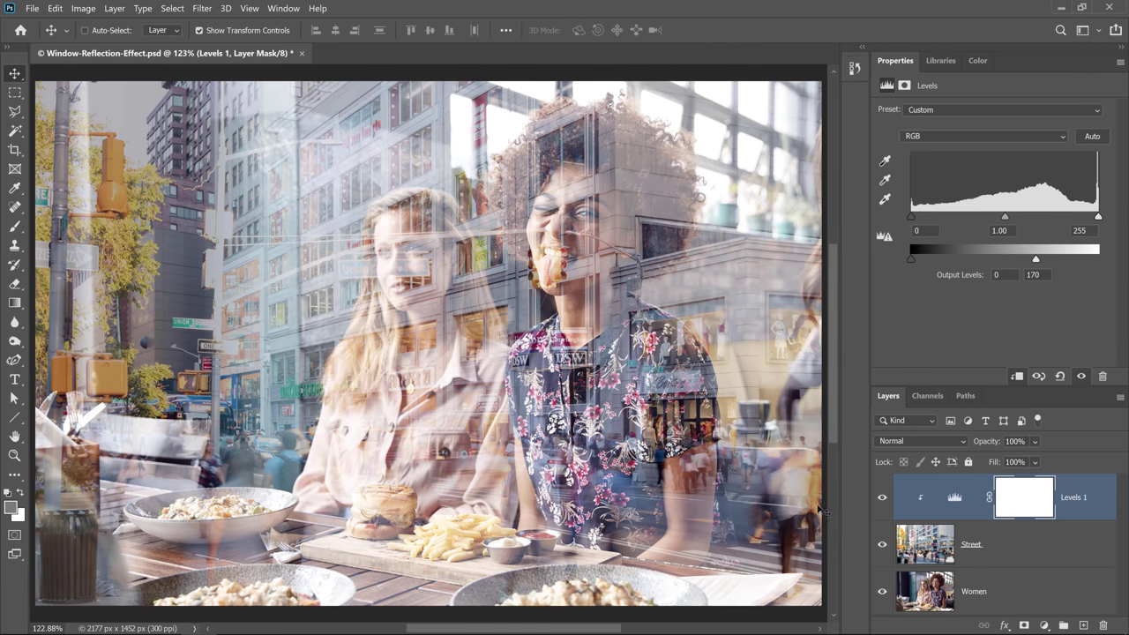
Toggle Levels 1 off and on to compare, then reselect the Levels 1 layer
{"action": "left_click", "coordinate": [882, 499]}
{"action": "left_click", "coordinate": [935, 543]}
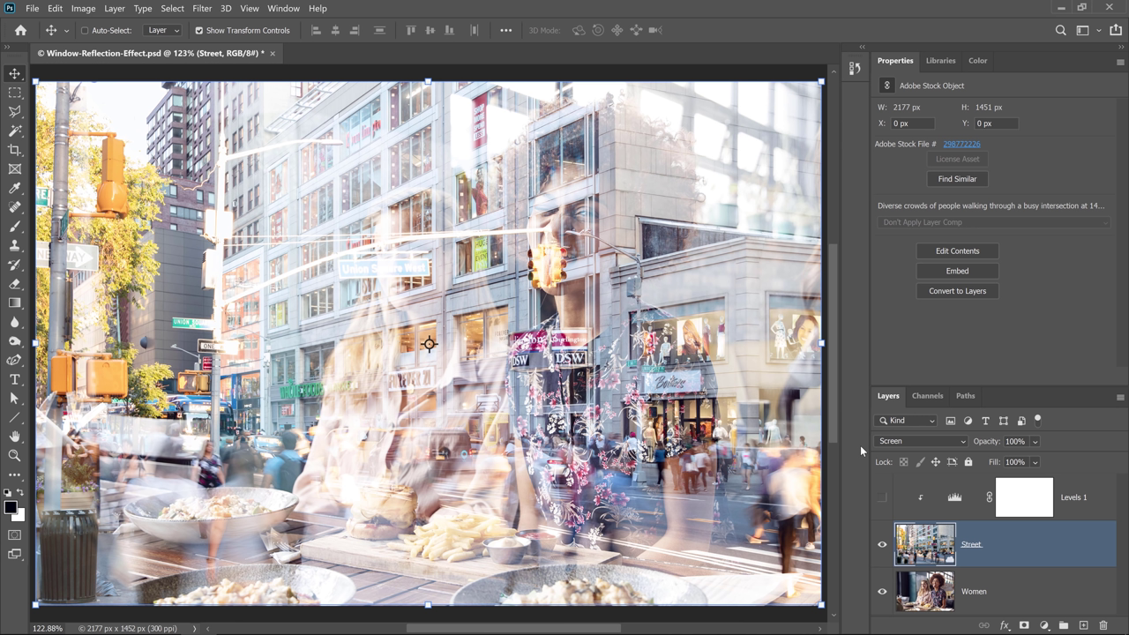
{"action": "left_click", "coordinate": [882, 498]}
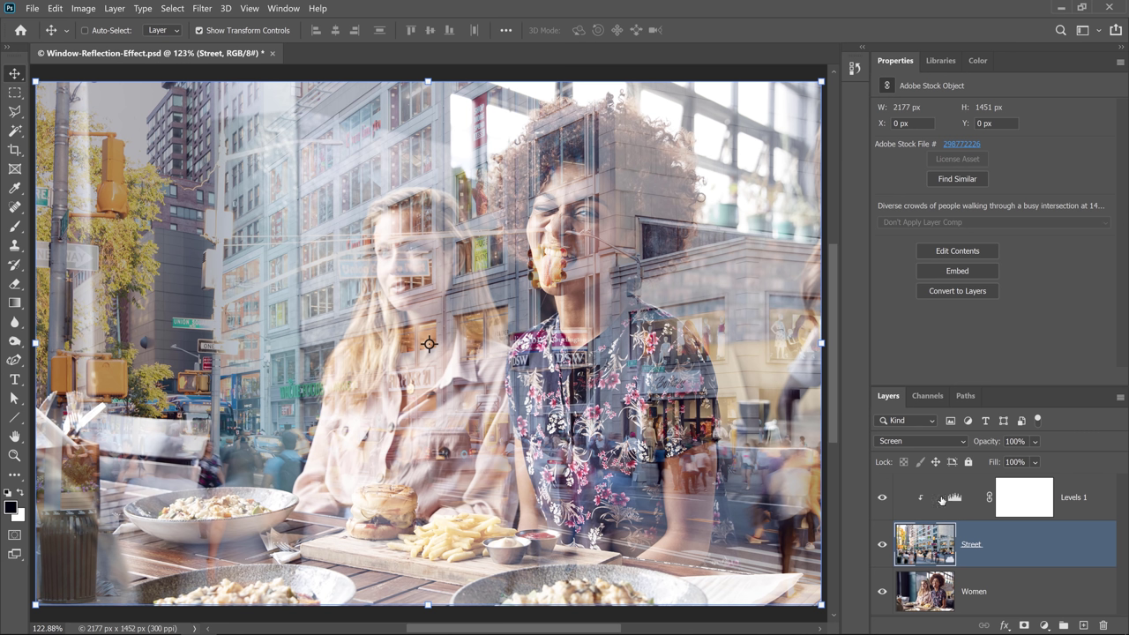
{"action": "left_click", "coordinate": [947, 500]}
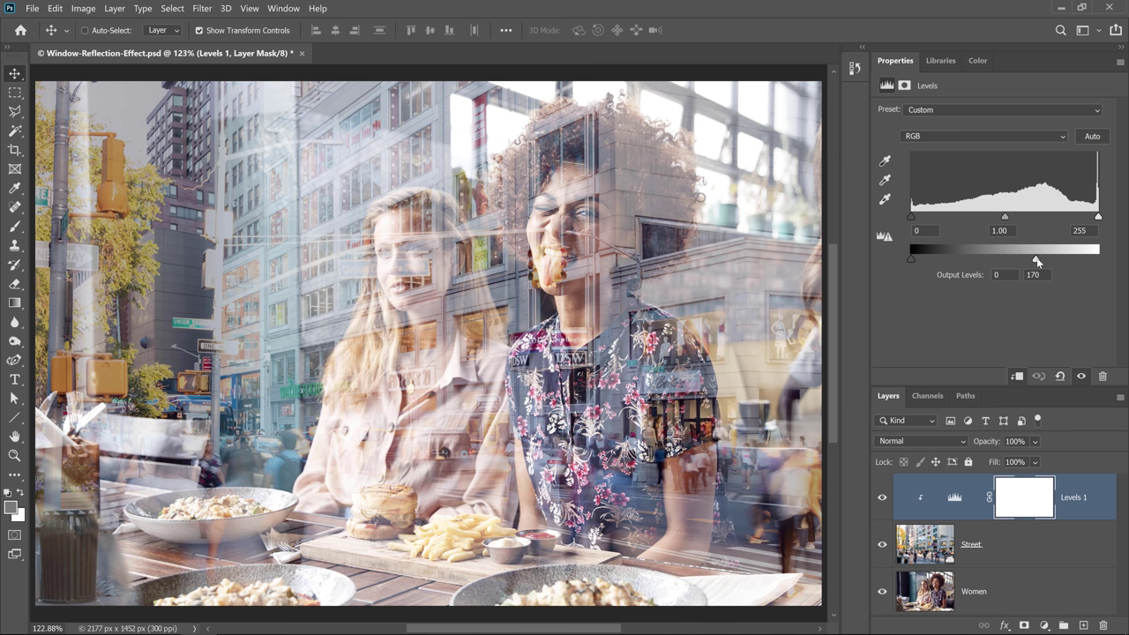
Set Levels 1 output white to 127 and input levels to 38, 0.56 and 237
{"action": "left_click_drag", "start_coordinate": [1037, 261], "coordinate": [1003, 258]}
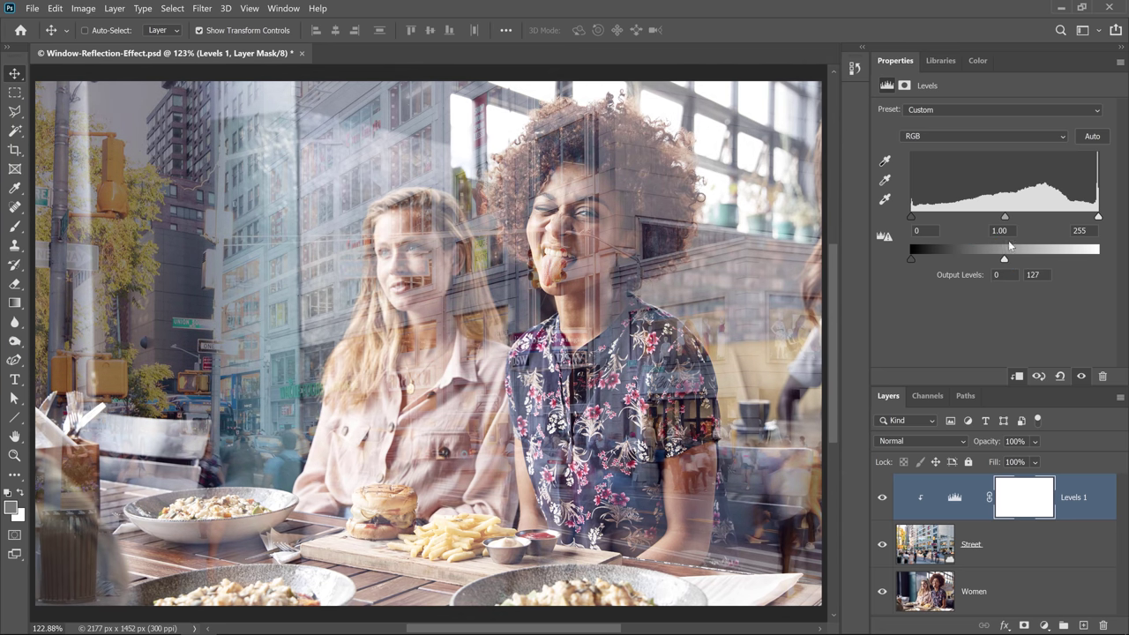
{"action": "left_click_drag", "start_coordinate": [995, 216], "coordinate": [1038, 217]}
{"action": "left_click_drag", "start_coordinate": [915, 219], "coordinate": [940, 217]}
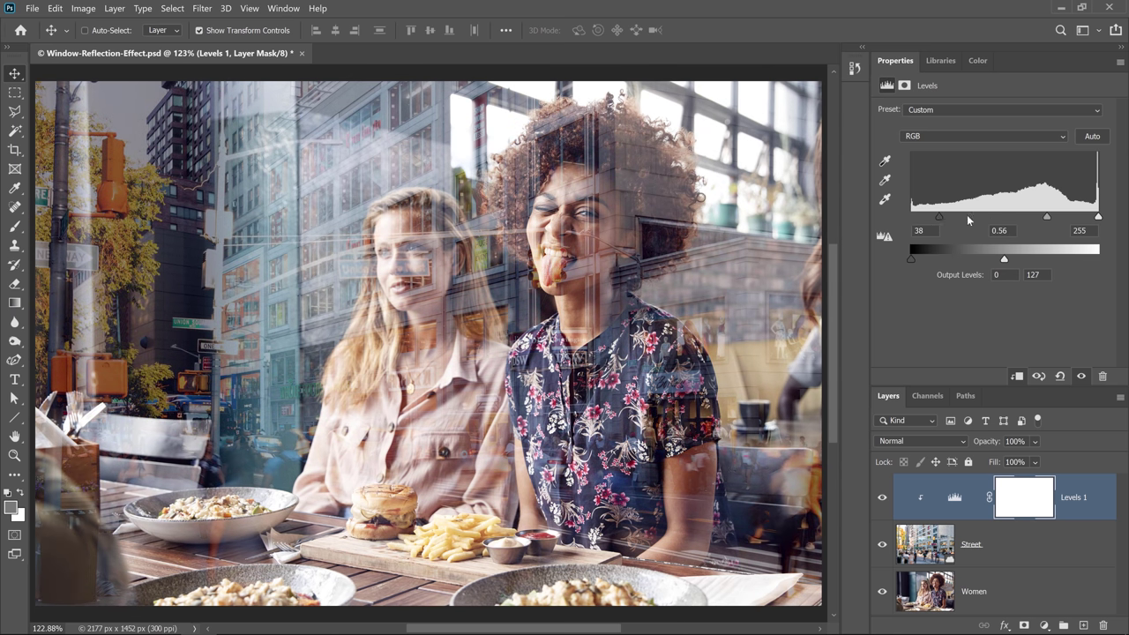
{"action": "left_click_drag", "start_coordinate": [1098, 220], "coordinate": [1085, 218]}
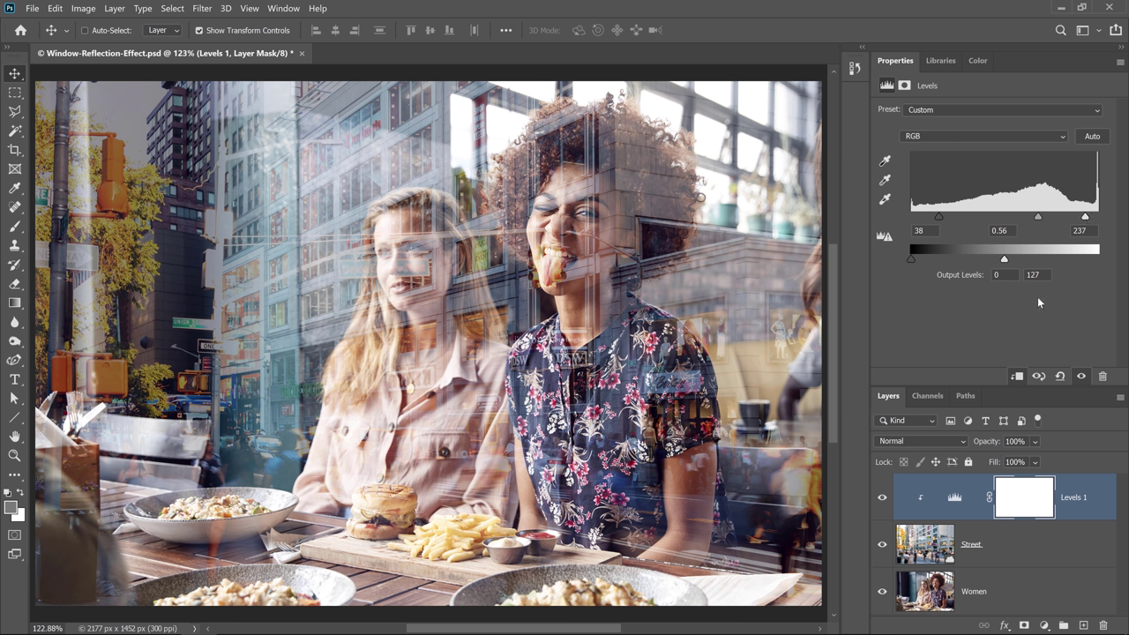
Hide Levels 1, set Street back to Normal blending, and toggle Street off and on to compare
{"action": "left_click", "coordinate": [882, 499]}
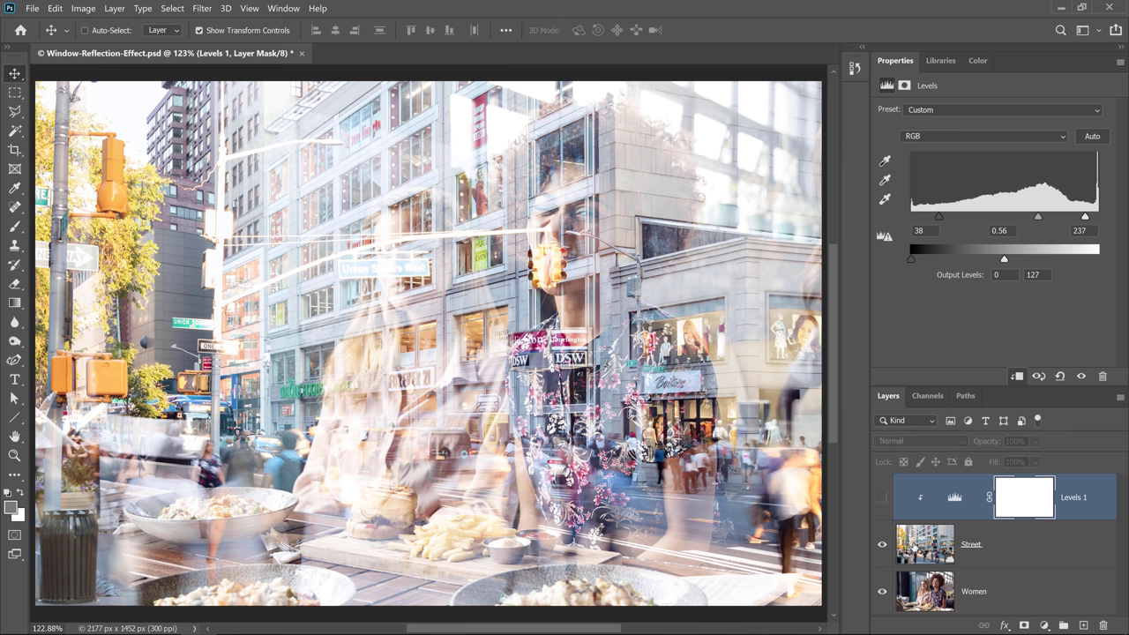
{"action": "left_click", "coordinate": [948, 549]}
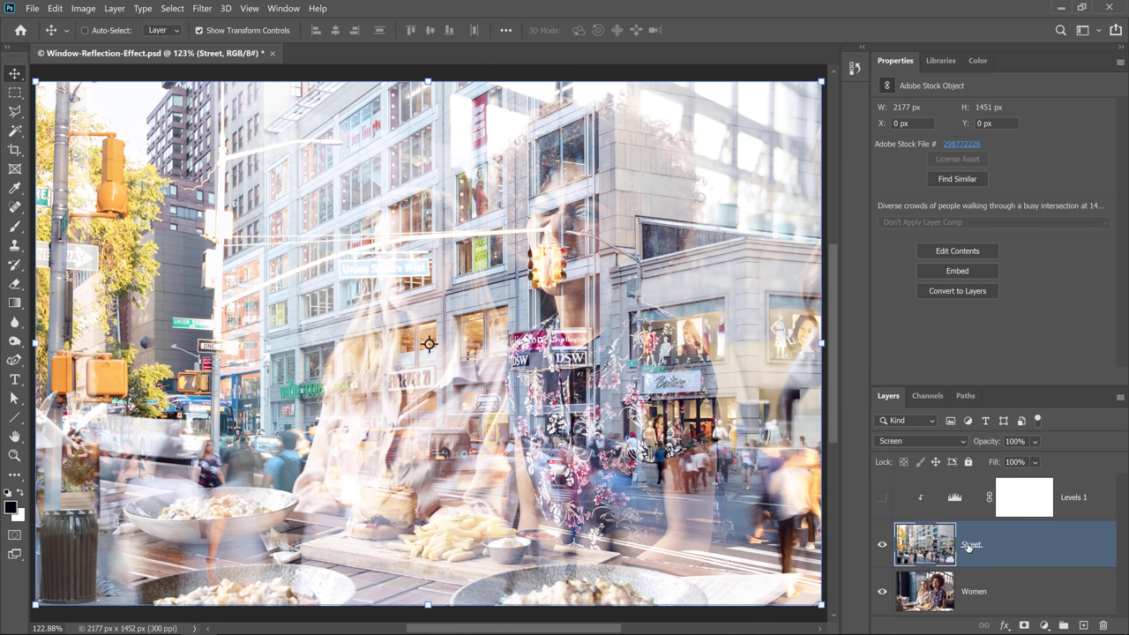
{"action": "left_click", "coordinate": [918, 440]}
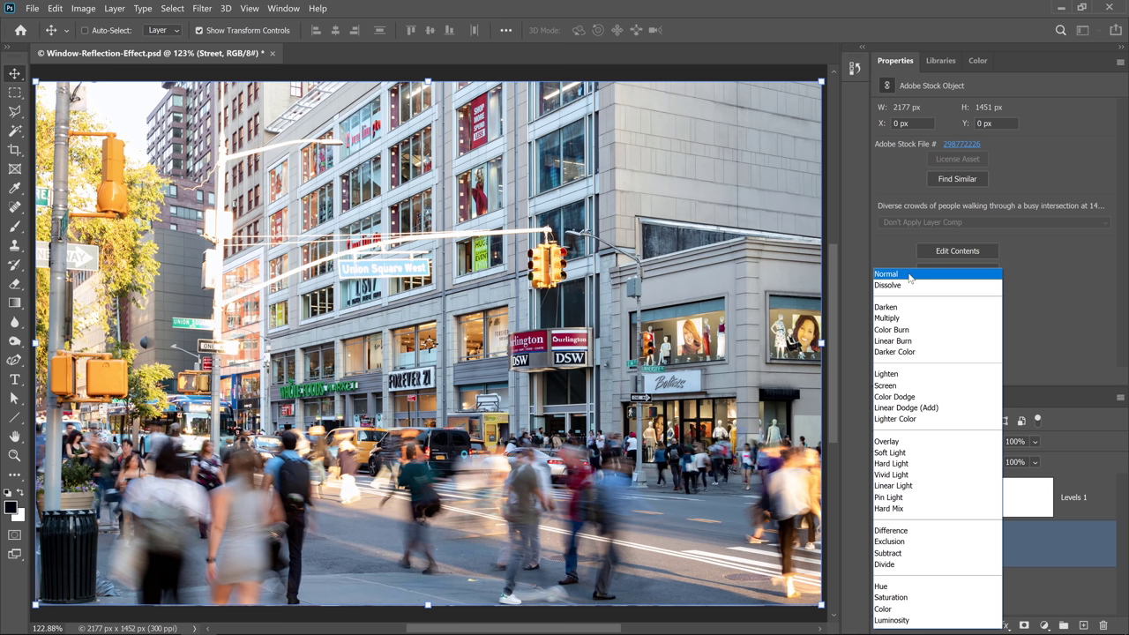
{"action": "left_click", "coordinate": [909, 274]}
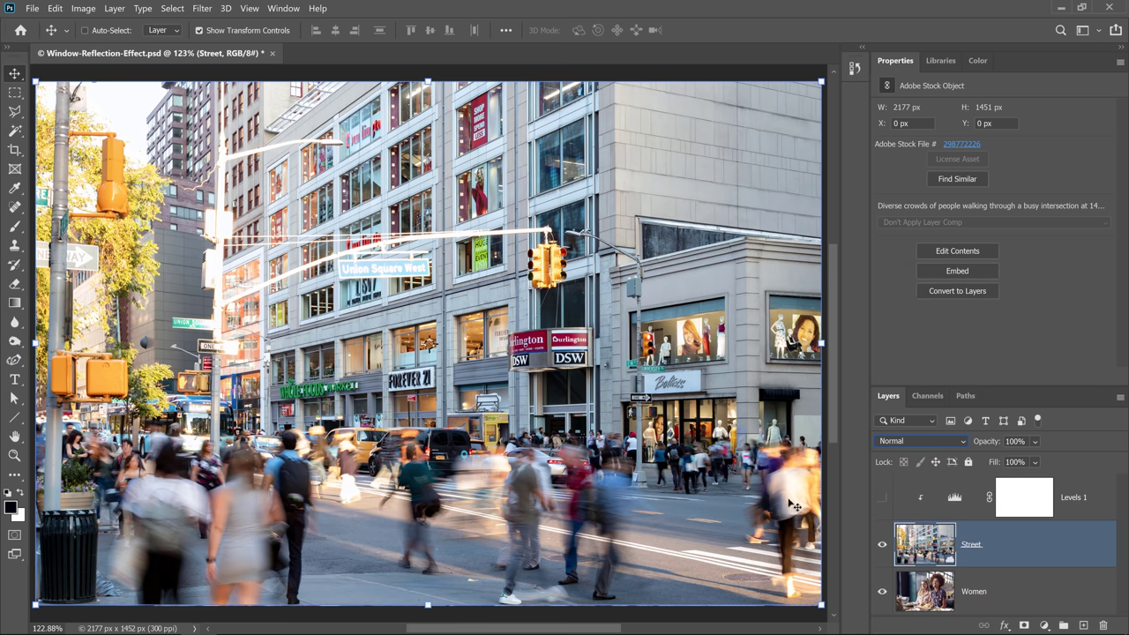
{"action": "left_click", "coordinate": [881, 547]}
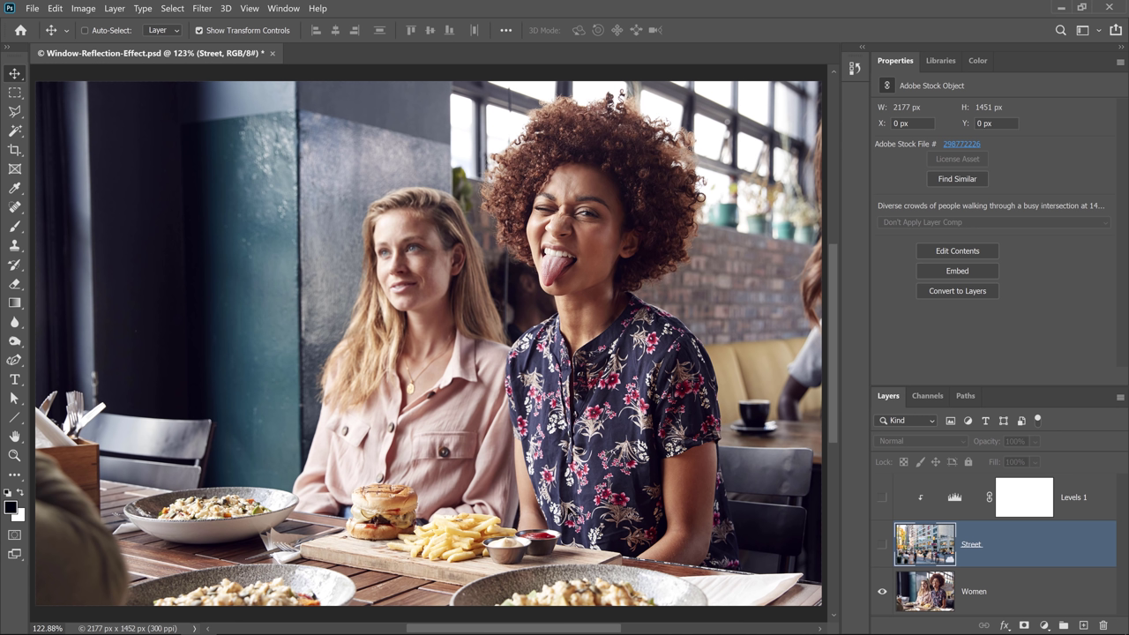
{"action": "left_click", "coordinate": [881, 545]}
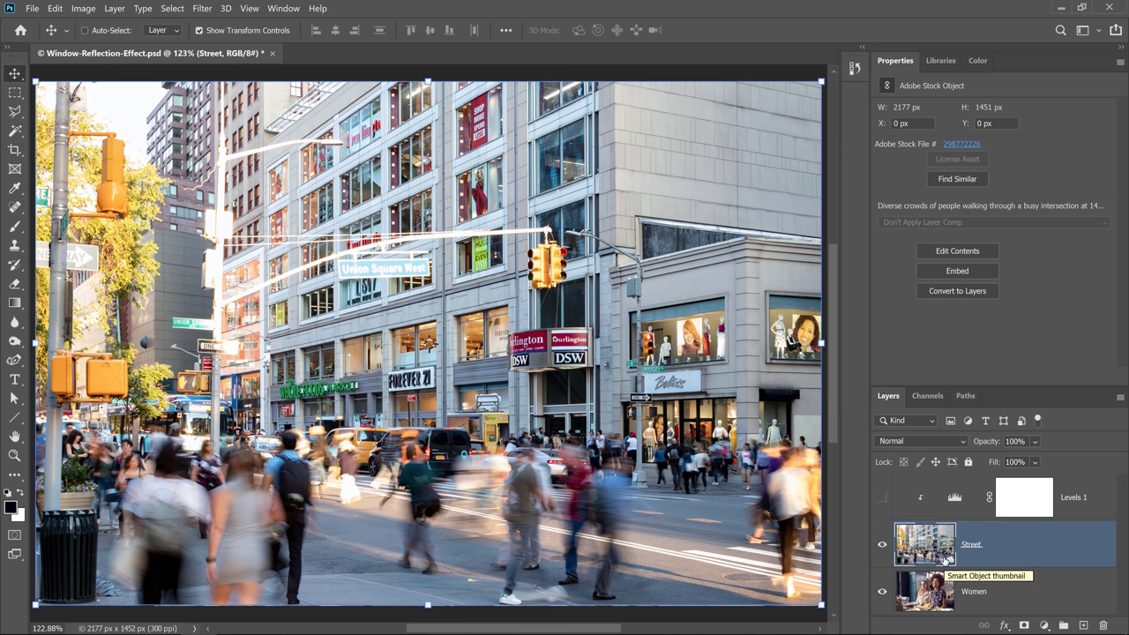
Apply a 4.0 px Gaussian Blur smart filter to the Street layer and collapse its filter list
{"action": "left_click", "coordinate": [202, 8]}
{"action": "mouse_move", "coordinate": [226, 157]}
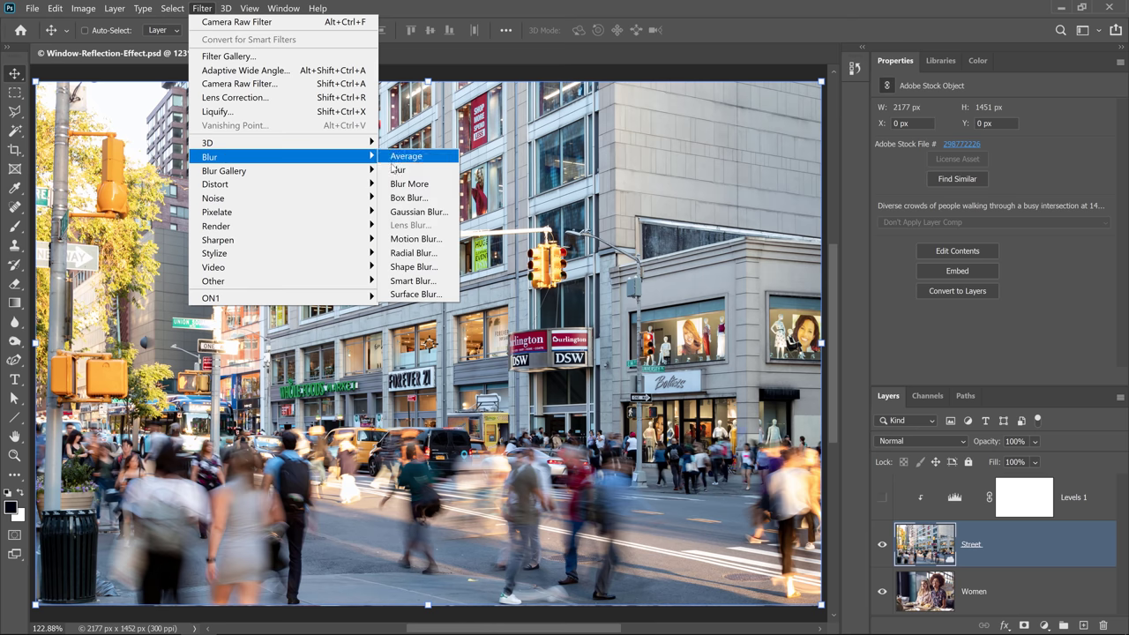
{"action": "left_click", "coordinate": [418, 212]}
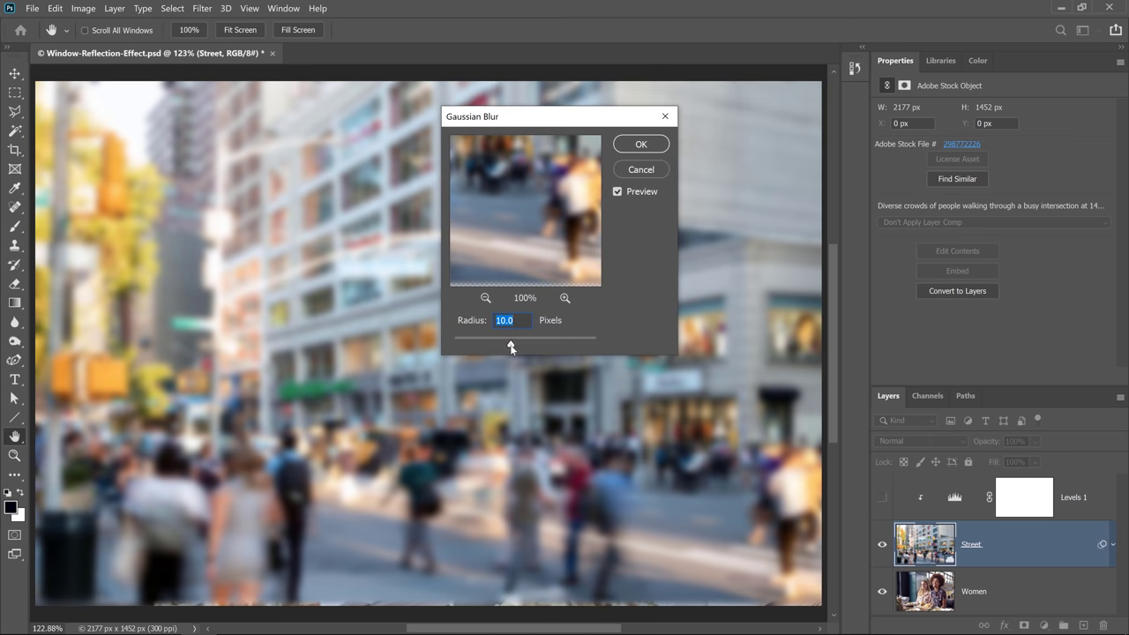
{"action": "left_click_drag", "start_coordinate": [510, 344], "coordinate": [486, 346]}
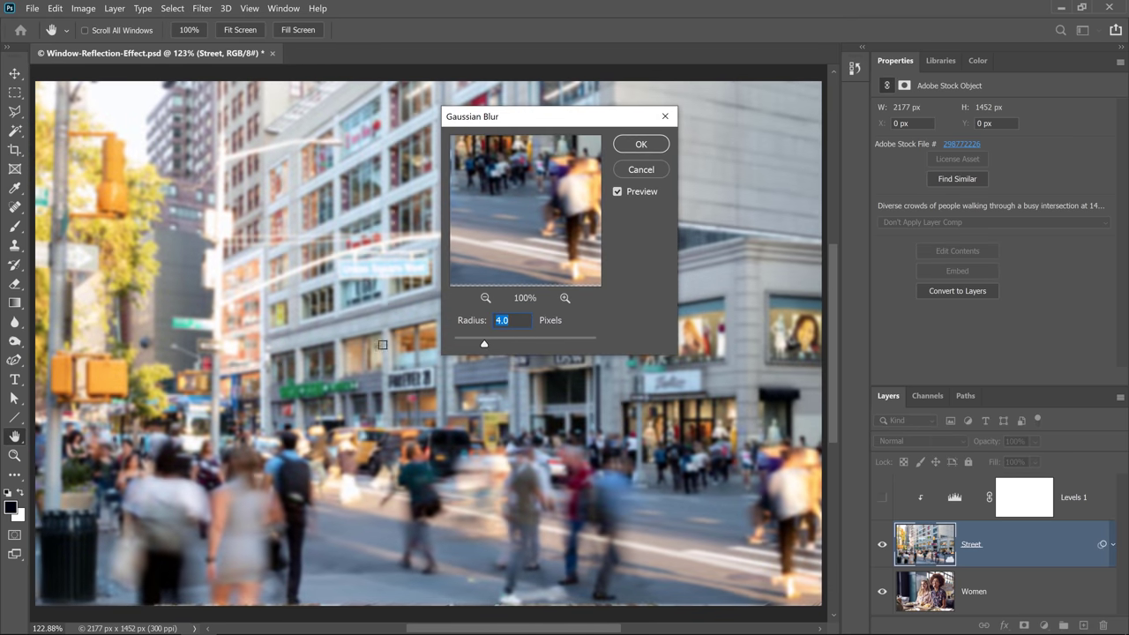
{"action": "left_click", "coordinate": [642, 145]}
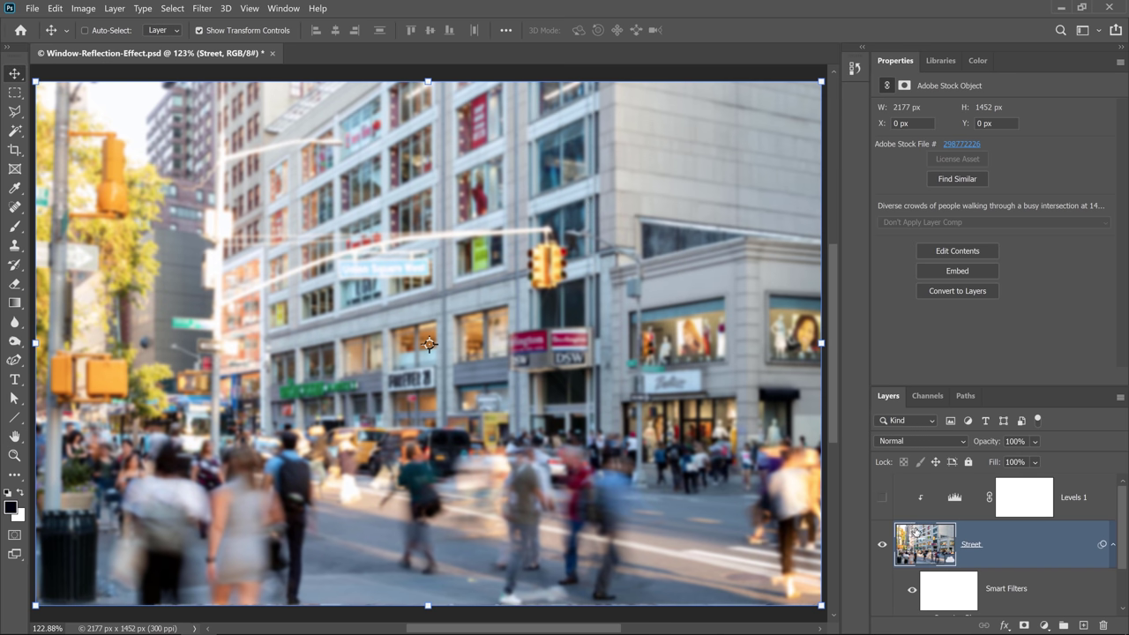
{"action": "left_click", "coordinate": [1112, 548]}
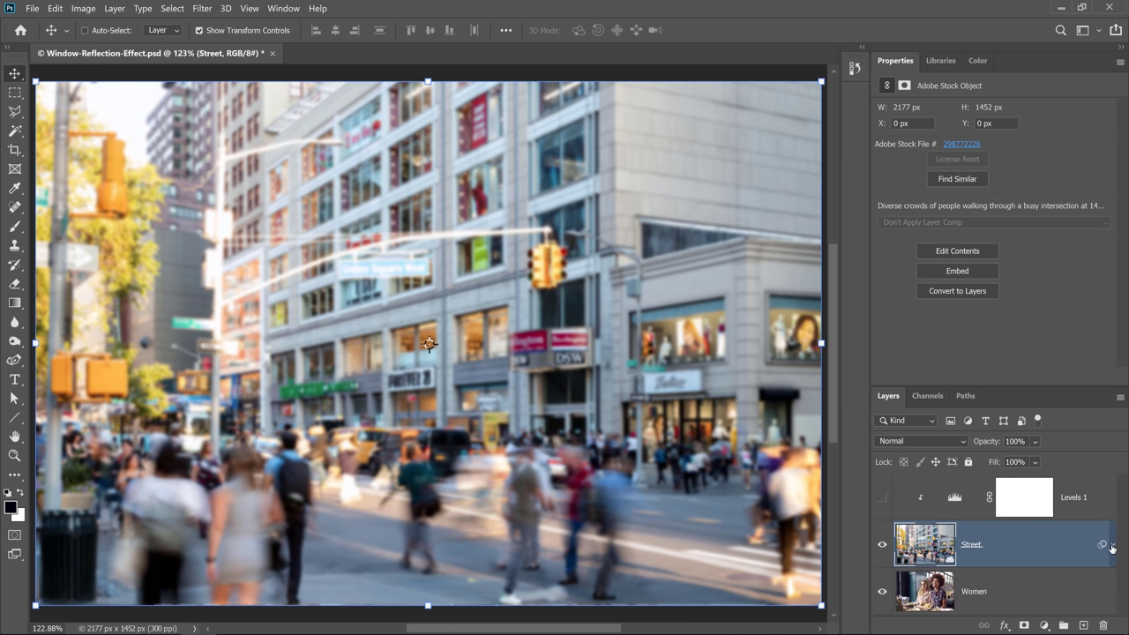
Hide the blurred Street layer, leaving only the Women café photo visible
{"action": "left_click", "coordinate": [882, 545]}
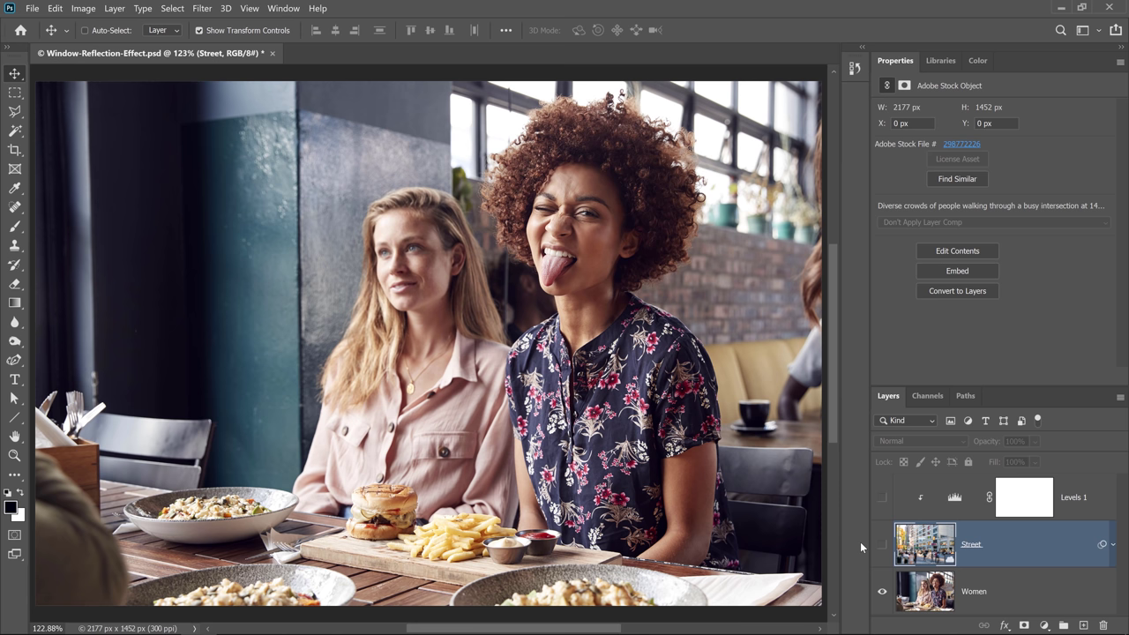
On the Women layer, draw two 5 px lines rightward from the woman's head and shoulder
{"action": "left_click", "coordinate": [922, 589]}
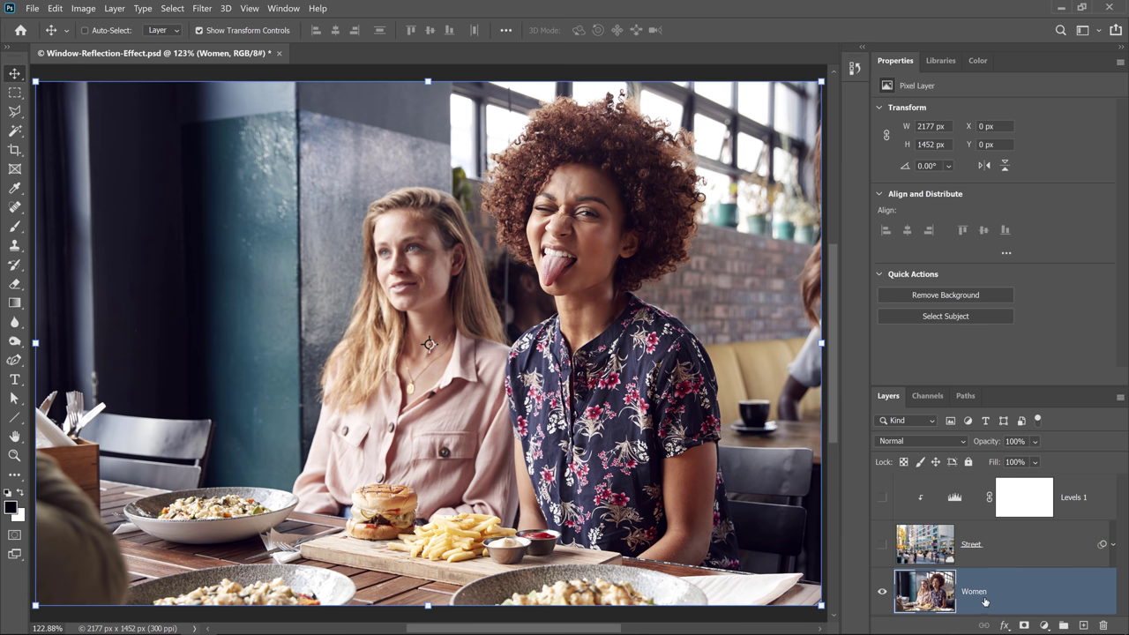
{"action": "left_click", "coordinate": [21, 418]}
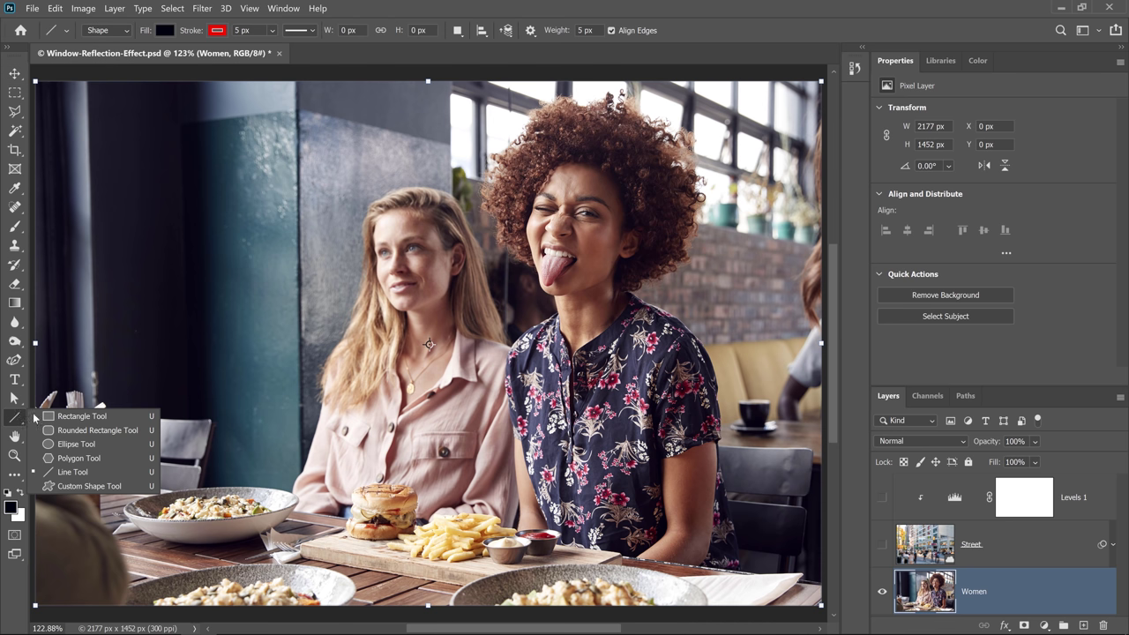
{"action": "left_click", "coordinate": [95, 474]}
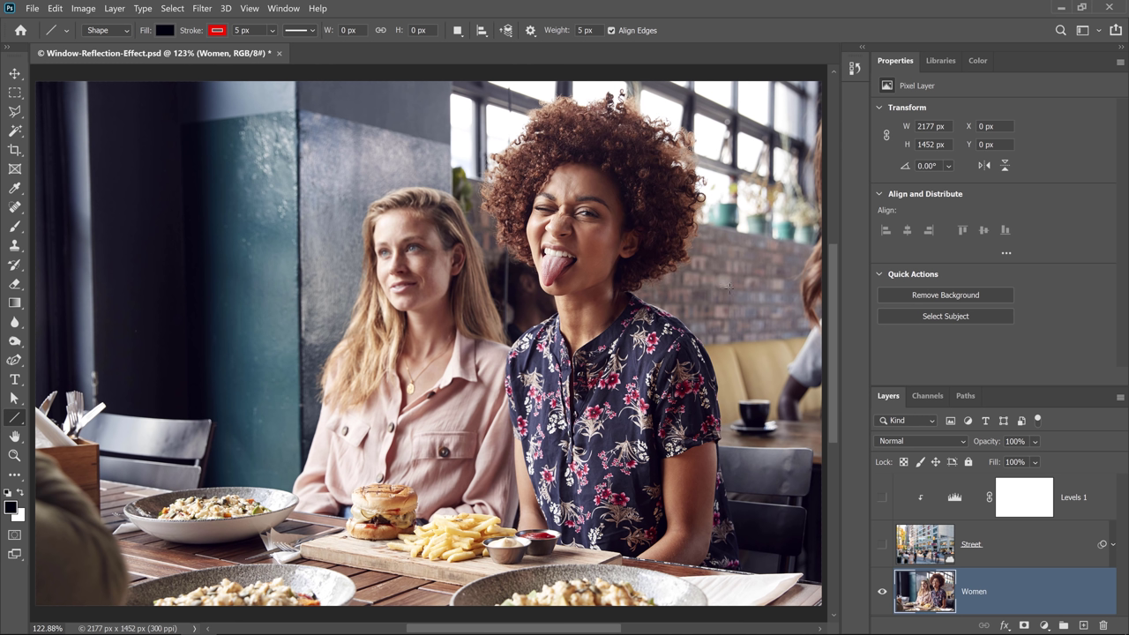
{"action": "left_click_drag", "start_coordinate": [466, 176], "coordinate": [763, 337]}
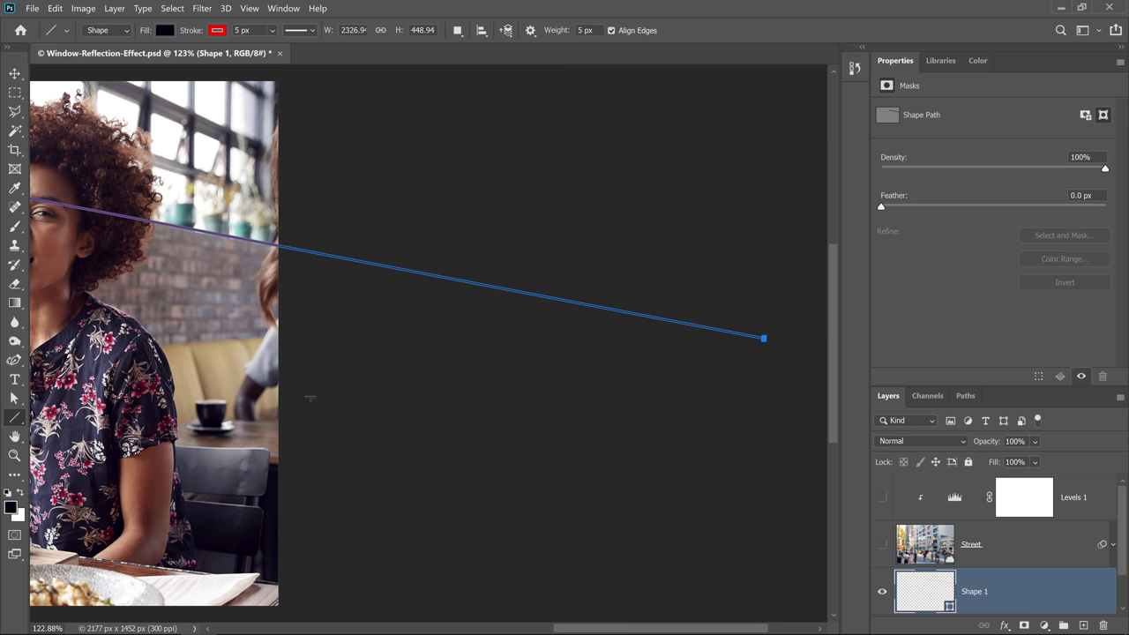
{"action": "key", "text": "space"}
{"action": "left_click_drag", "start_coordinate": [122, 392], "coordinate": [542, 323]}
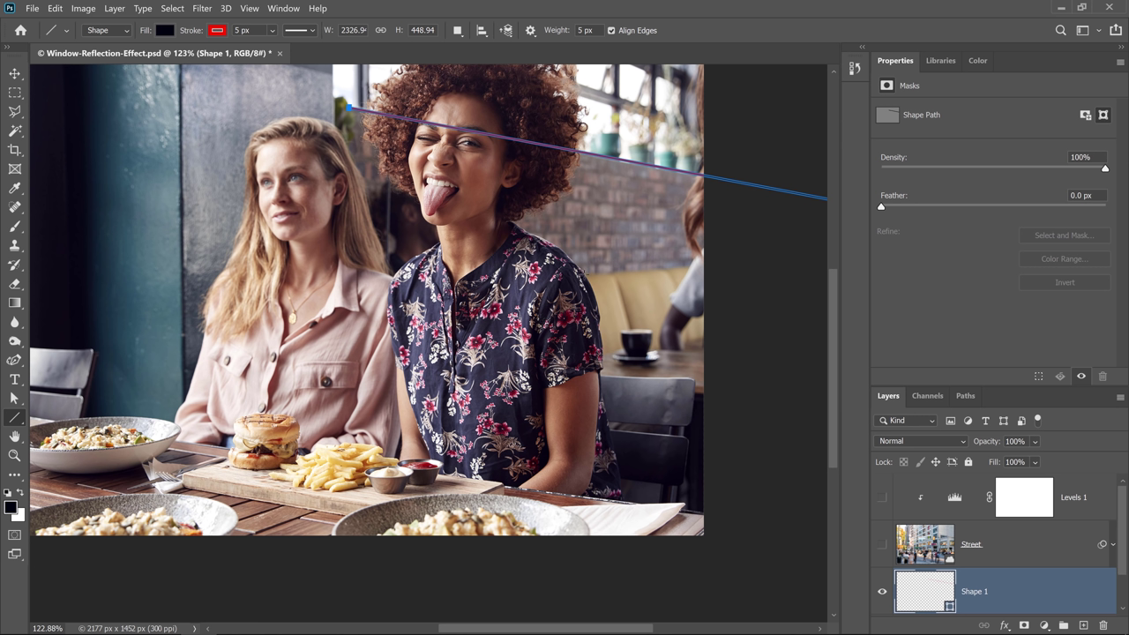
{"action": "left_click_drag", "start_coordinate": [392, 275], "coordinate": [796, 225]}
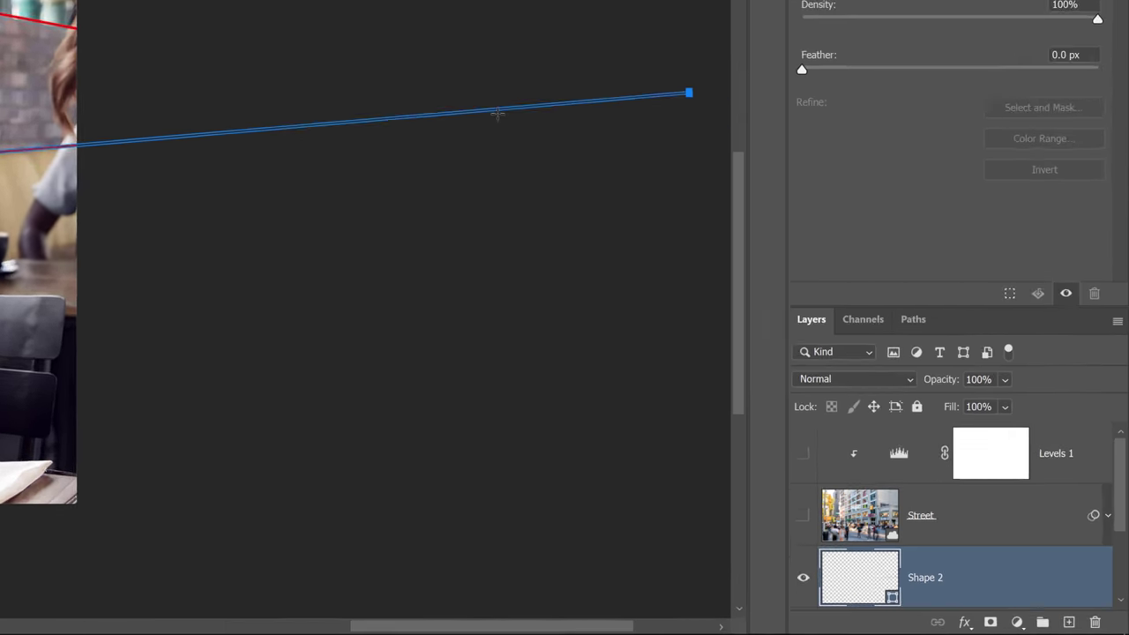
Select Shape 1 with Shape 2 and draw a horizontal line, Shape 3, leftward from their crossing point
{"action": "scroll", "coordinate": [989, 556], "scroll_direction": "down", "scroll_amount": 1}
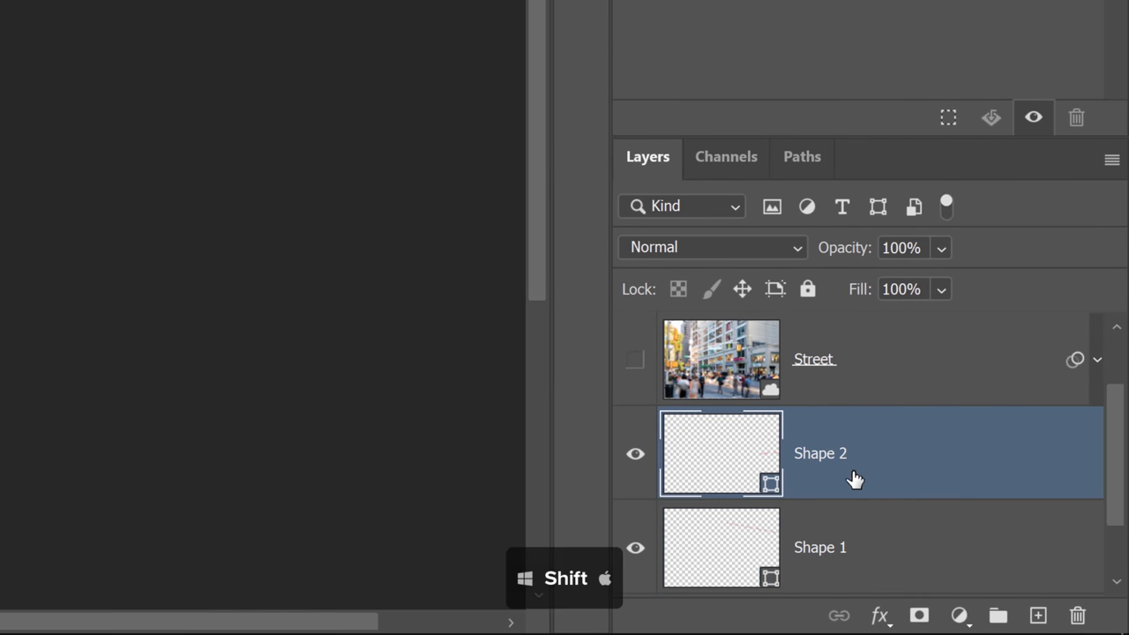
{"action": "scroll", "coordinate": [854, 479], "scroll_direction": "down", "scroll_amount": 1}
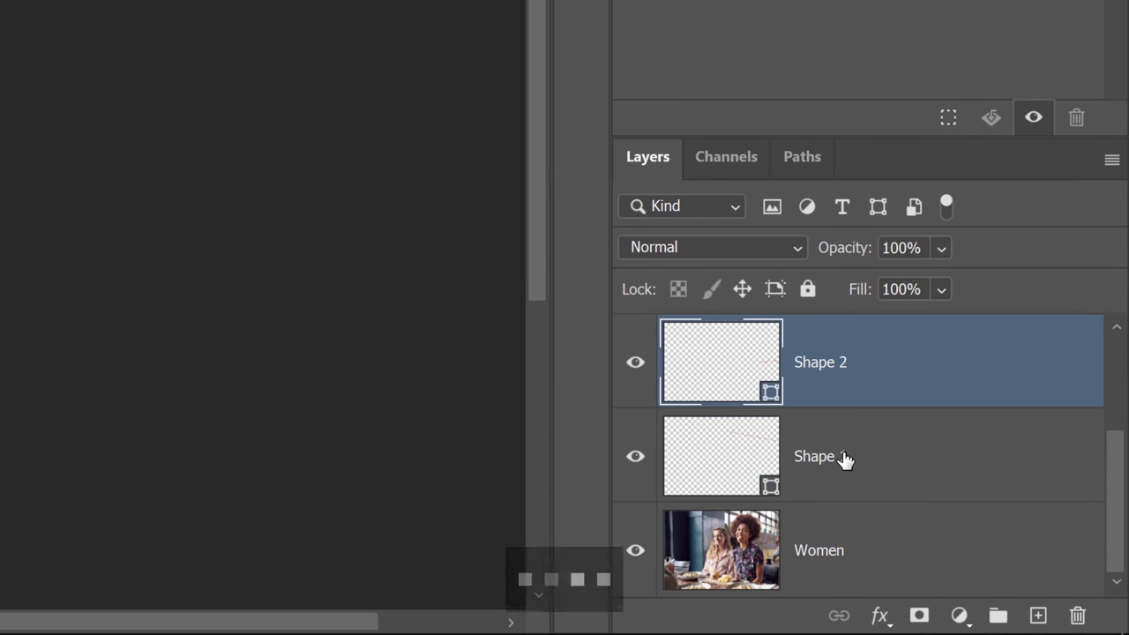
{"action": "left_click", "coordinate": [845, 459], "text": "shift"}
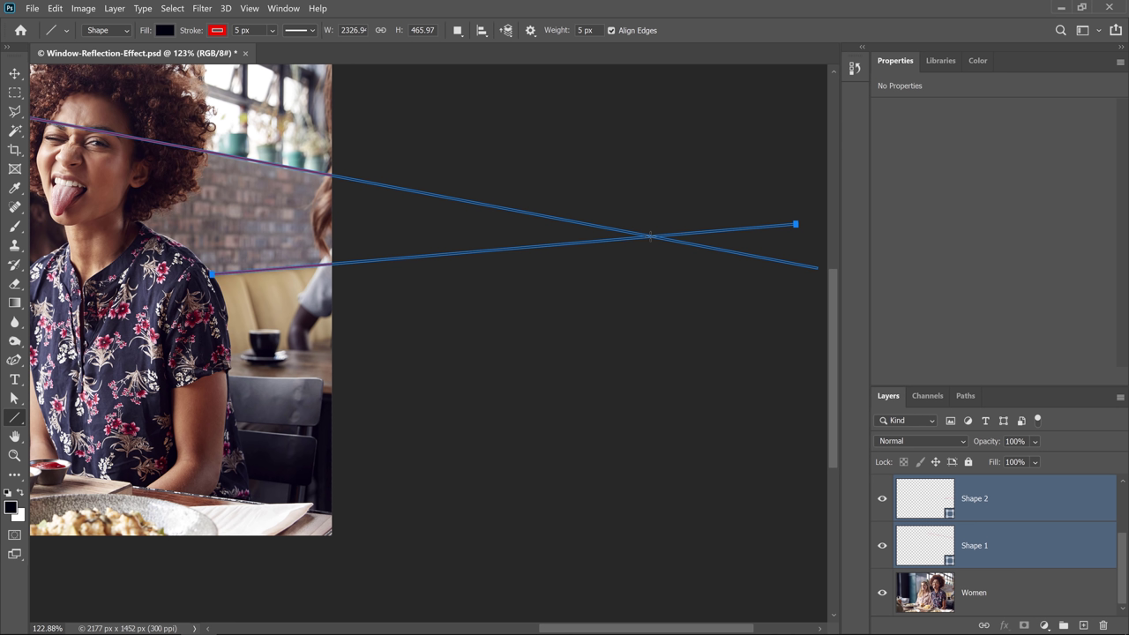
{"action": "left_click_drag", "start_coordinate": [650, 236], "coordinate": [190, 258]}
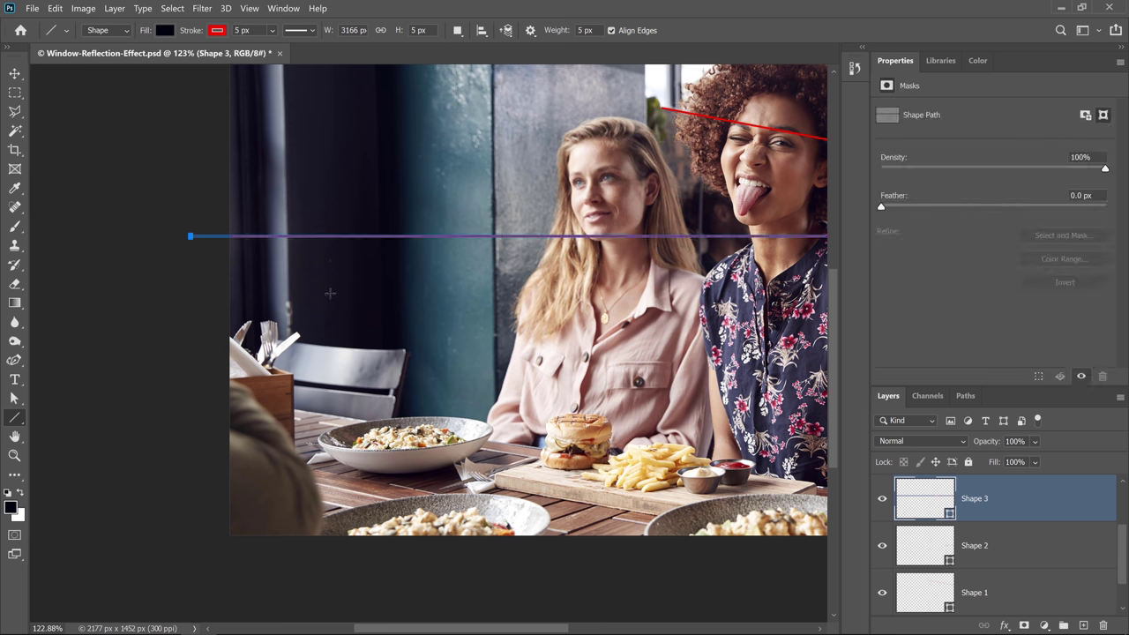
{"action": "left_click_drag", "start_coordinate": [338, 287], "coordinate": [751, 126]}
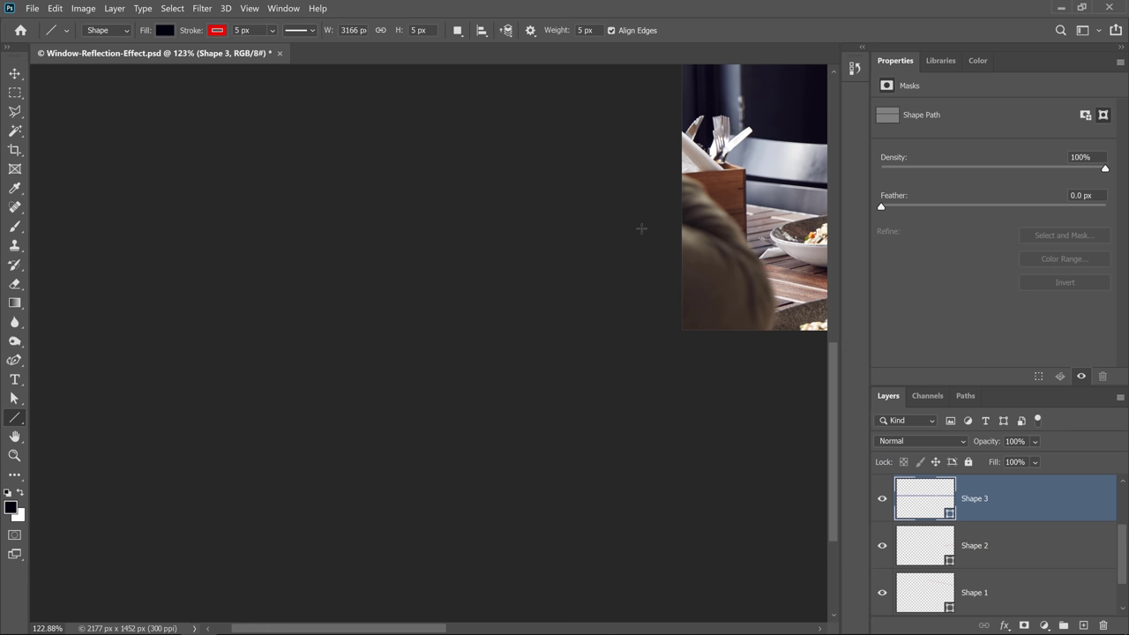
{"action": "left_click_drag", "start_coordinate": [627, 213], "coordinate": [73, 421]}
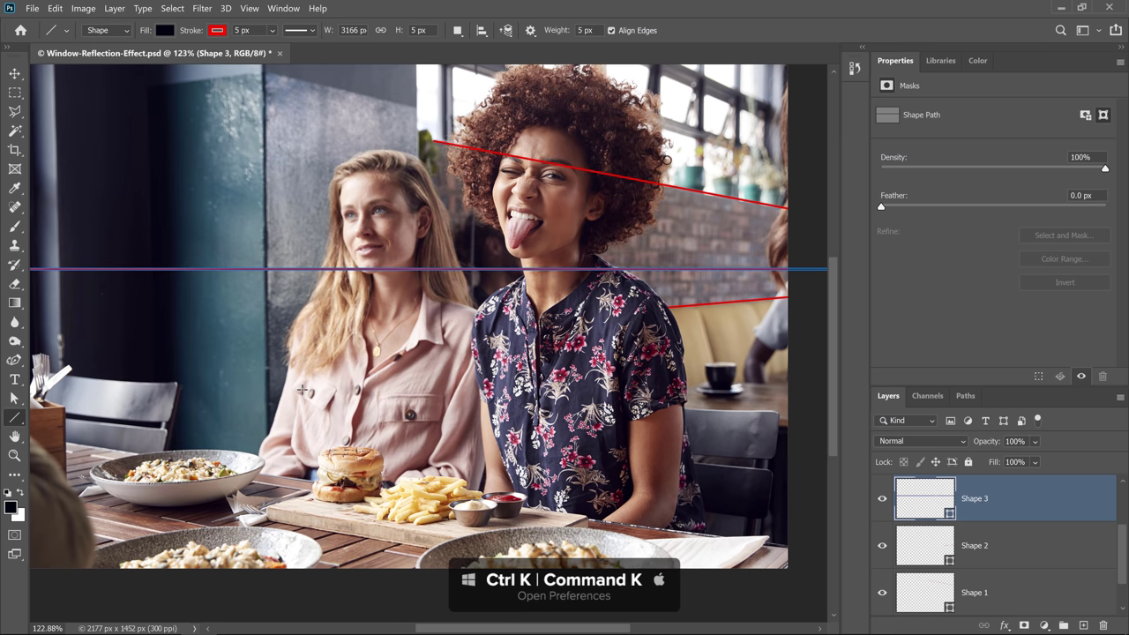
{"action": "key", "text": "ctrl+k"}
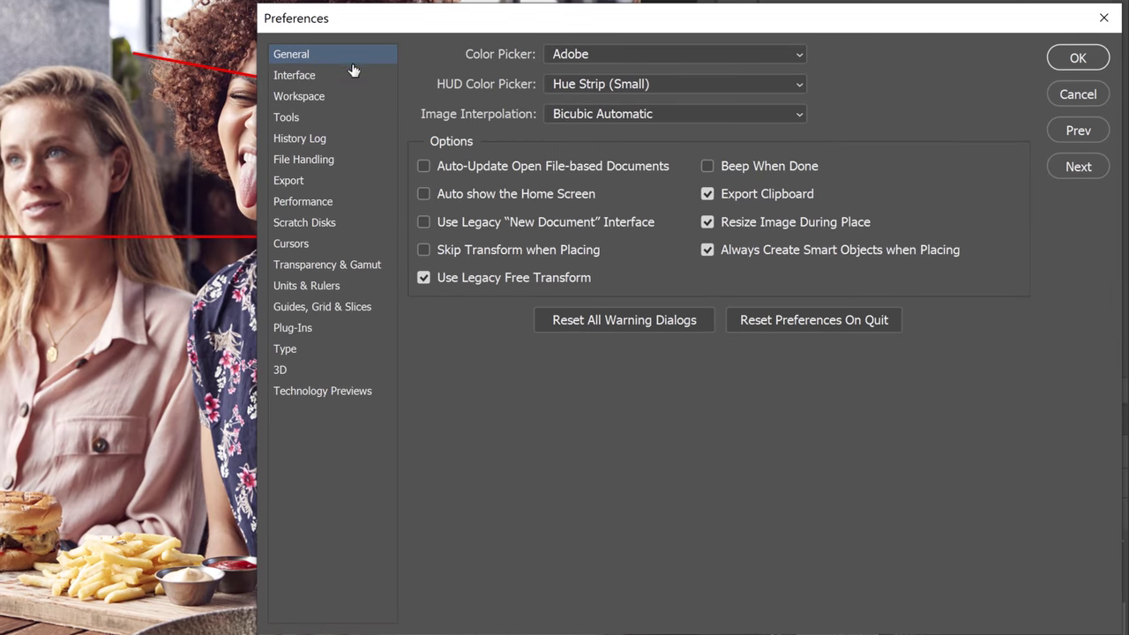
{"action": "left_click", "coordinate": [298, 121]}
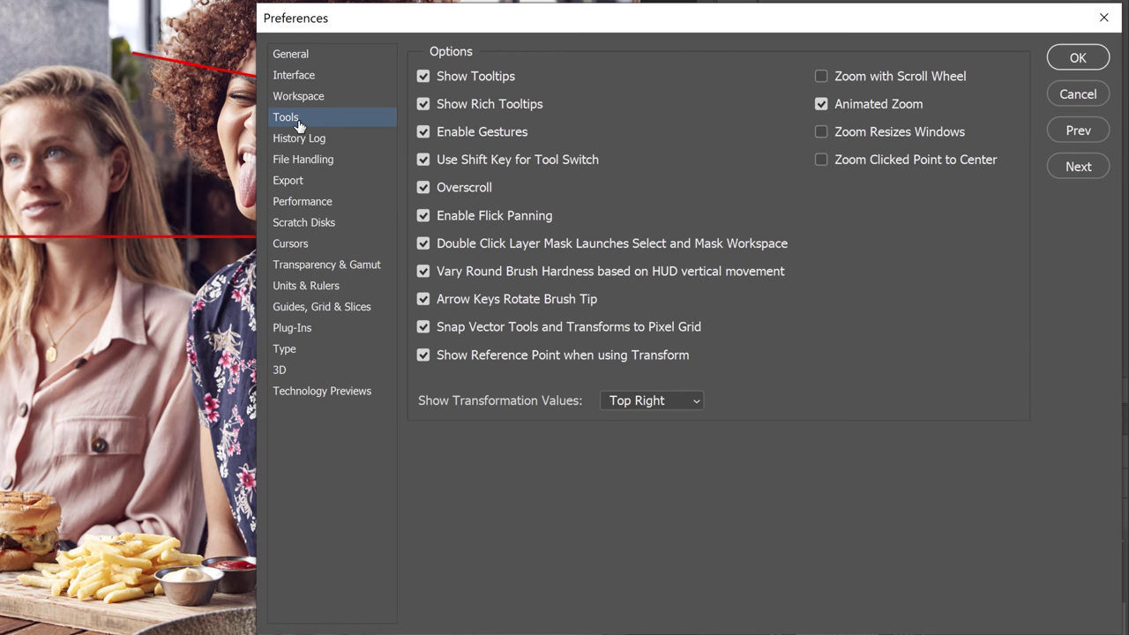
{"action": "left_click", "coordinate": [425, 188]}
{"action": "left_click", "coordinate": [1063, 97]}
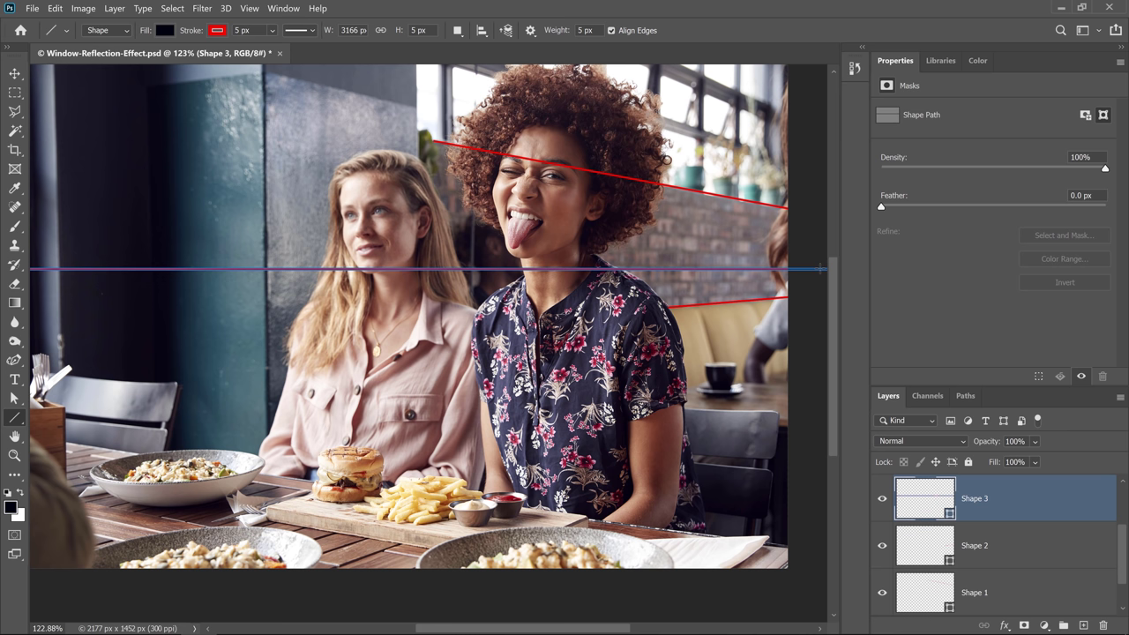
Delete the Shape 2 and Shape 1 line layers
{"action": "left_click", "coordinate": [995, 559]}
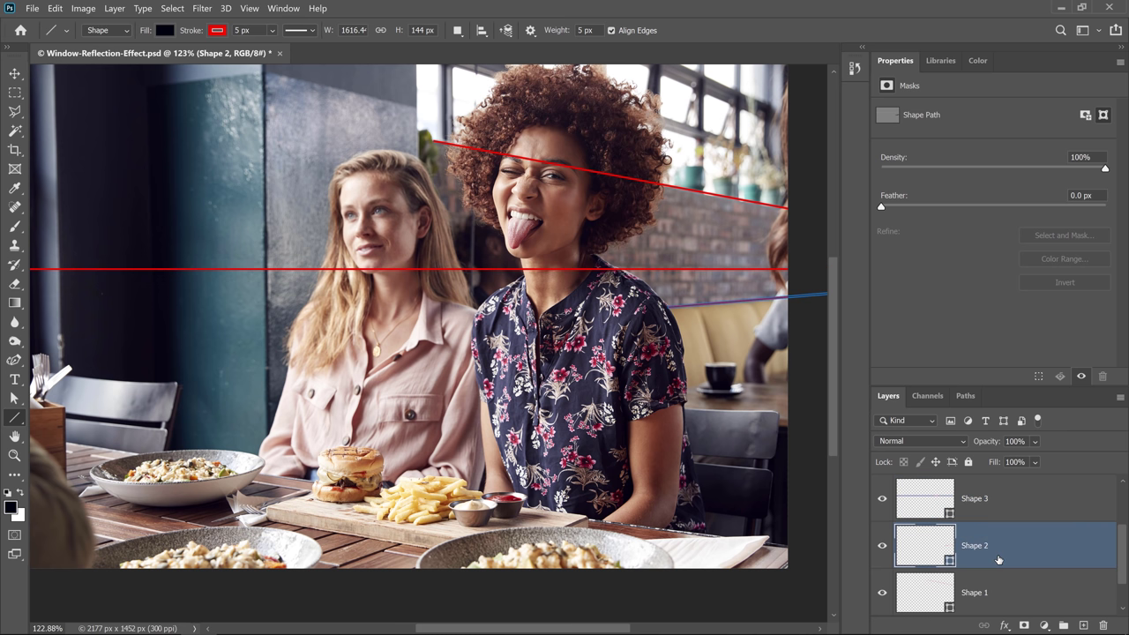
{"action": "key", "text": "Delete"}
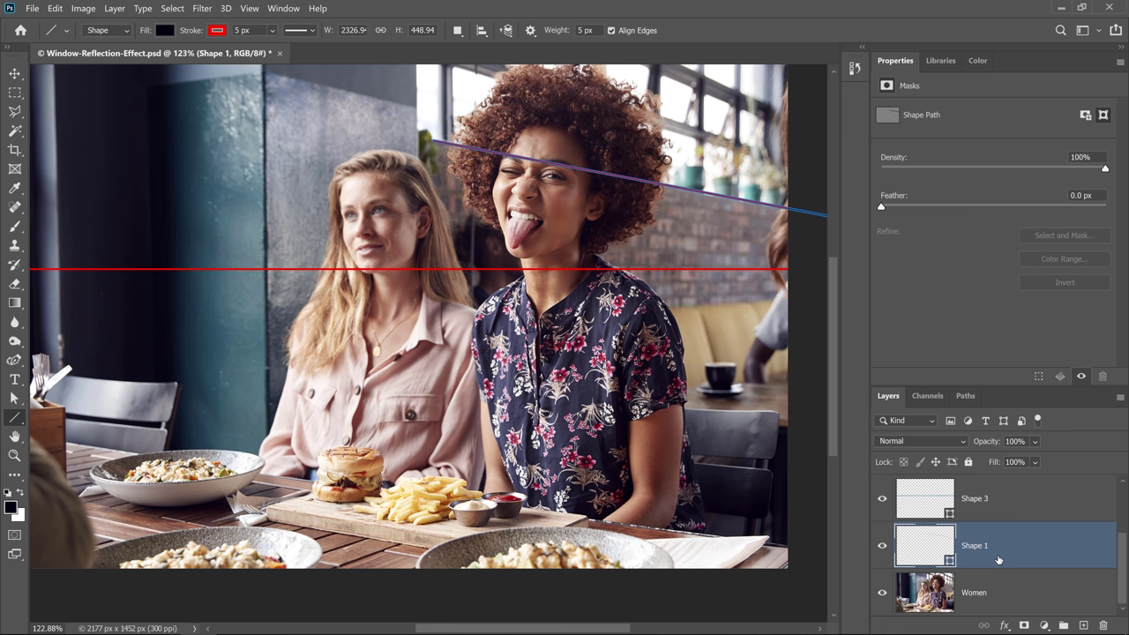
{"action": "key", "text": "Delete"}
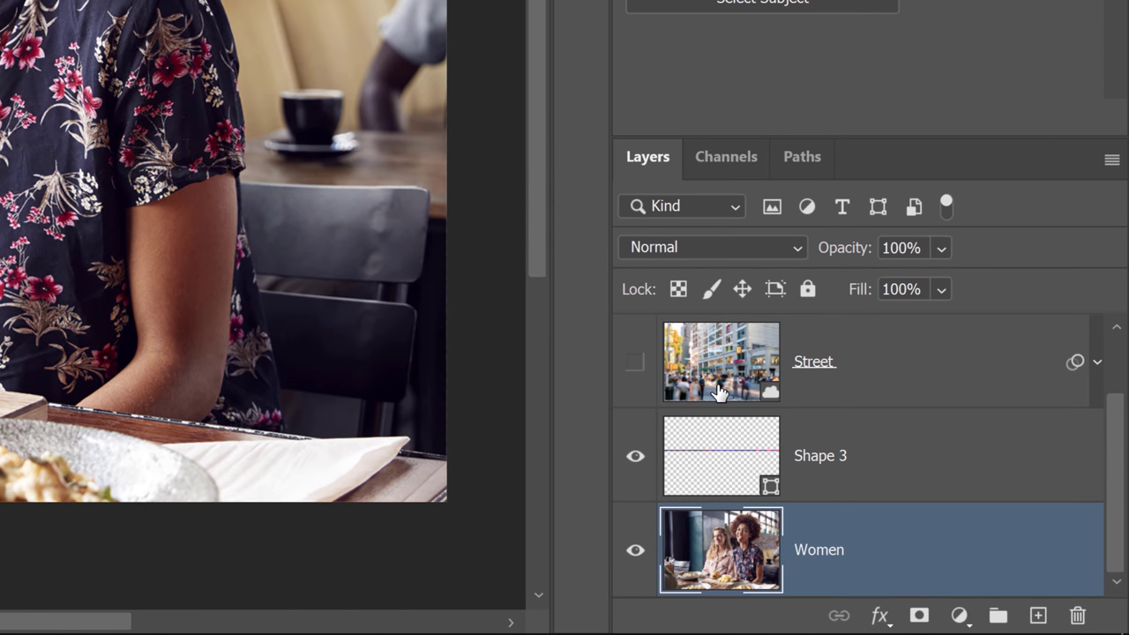
Make the Street layer visible again and clip Shape 3 above it
{"action": "left_click", "coordinate": [718, 393]}
{"action": "left_click", "coordinate": [635, 361]}
{"action": "left_click", "coordinate": [798, 481]}
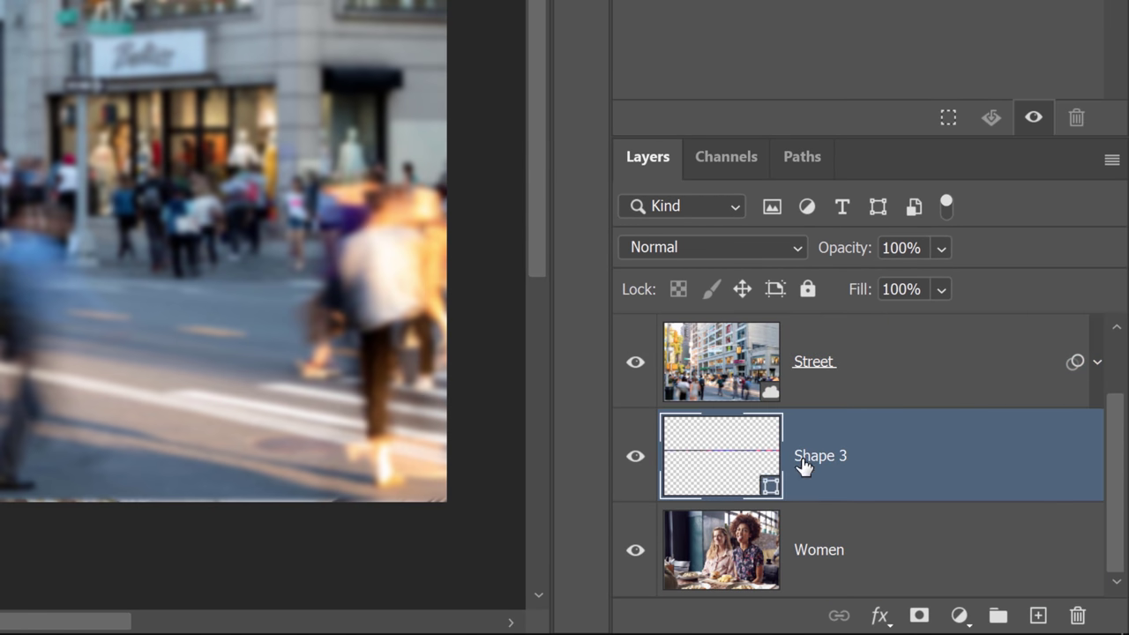
{"action": "left_click_drag", "start_coordinate": [723, 456], "coordinate": [737, 344]}
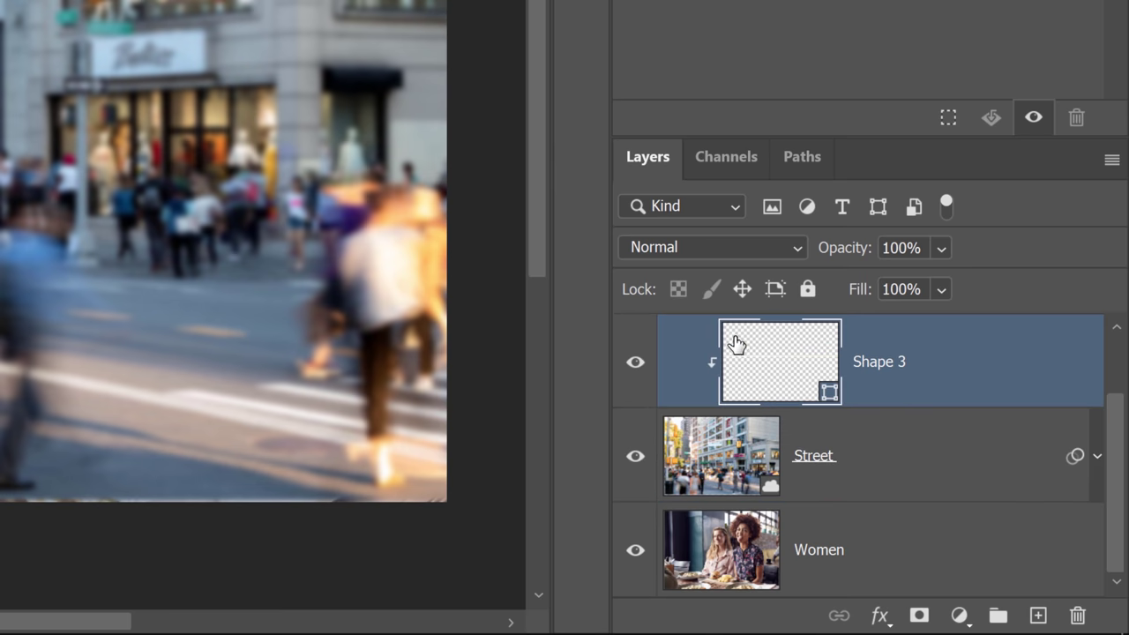
{"action": "left_click", "coordinate": [755, 465]}
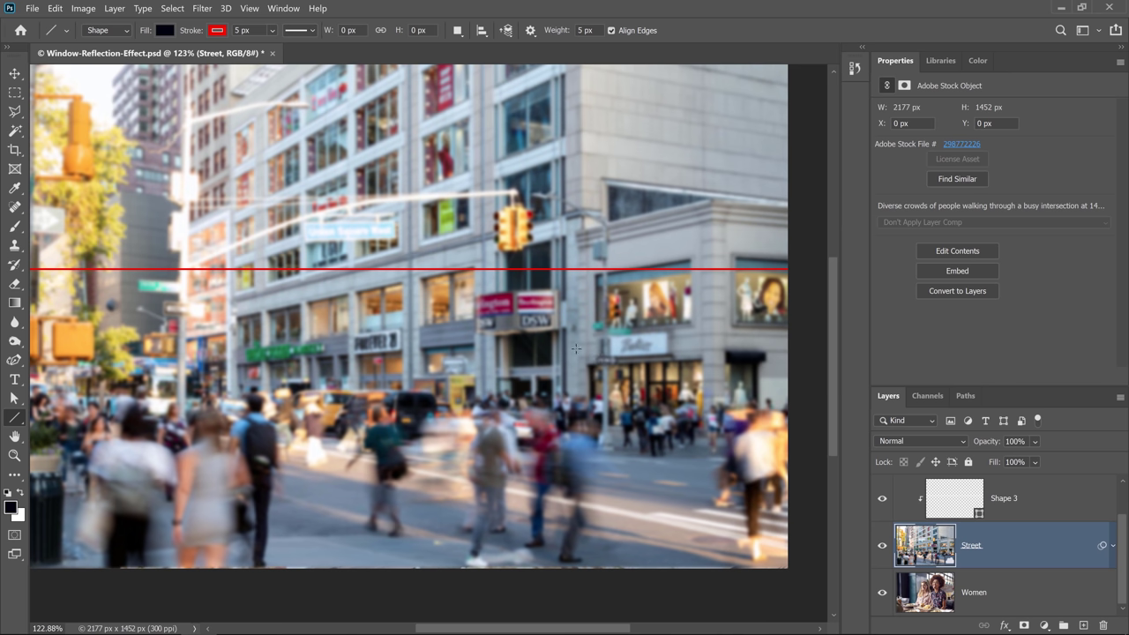
Draw a long diagonal line through the crowd (Shape 4) and a second horizontal line (Shape 5)
{"action": "key", "text": "alt+bracketright"}
{"action": "left_click_drag", "start_coordinate": [615, 482], "coordinate": [668, 456]}
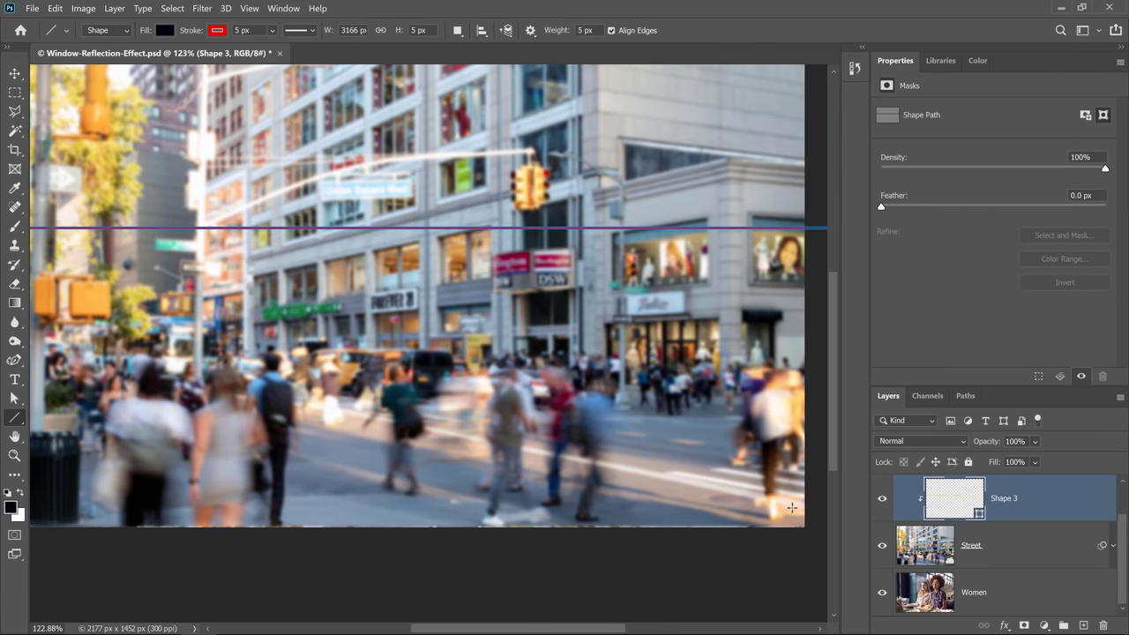
{"action": "left_click_drag", "start_coordinate": [792, 507], "coordinate": [33, 311]}
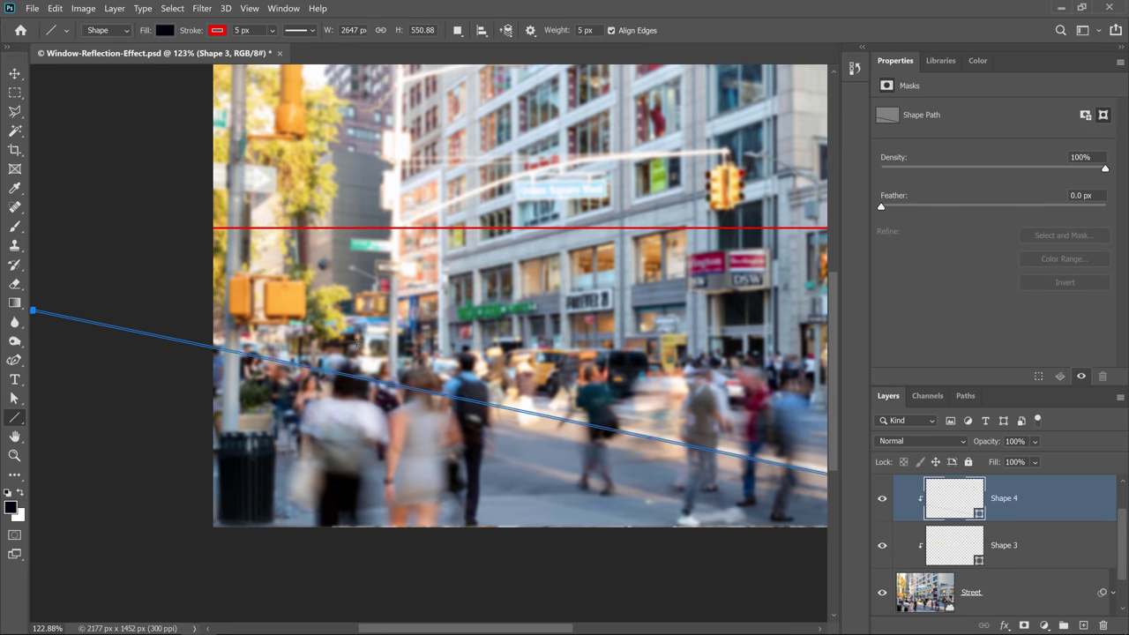
{"action": "key", "text": "space"}
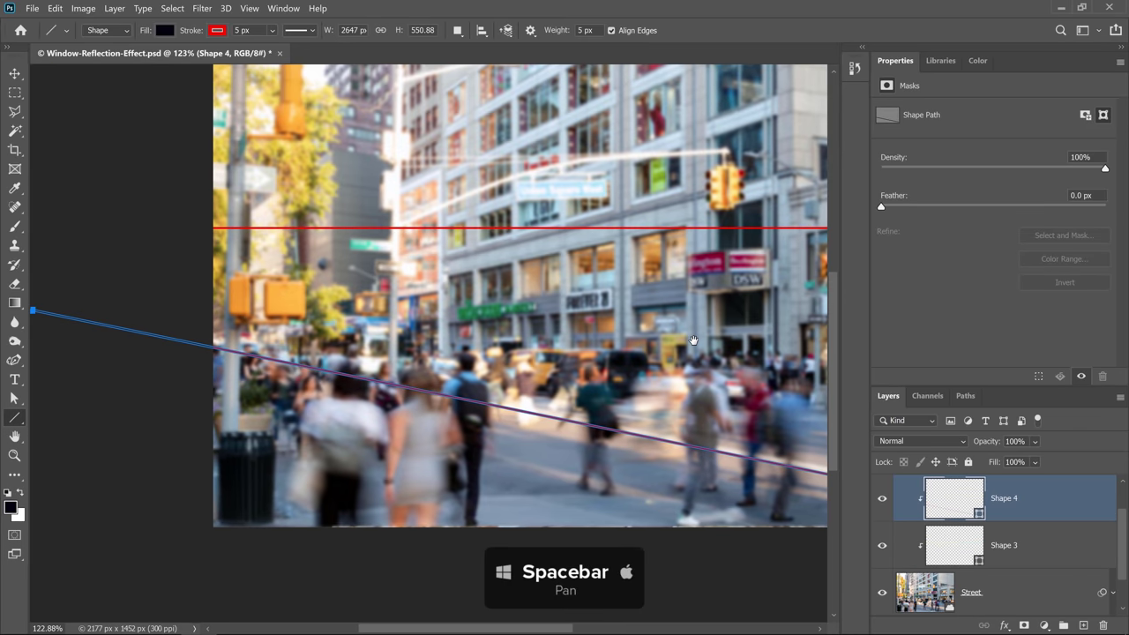
{"action": "left_click_drag", "start_coordinate": [693, 340], "coordinate": [571, 336]}
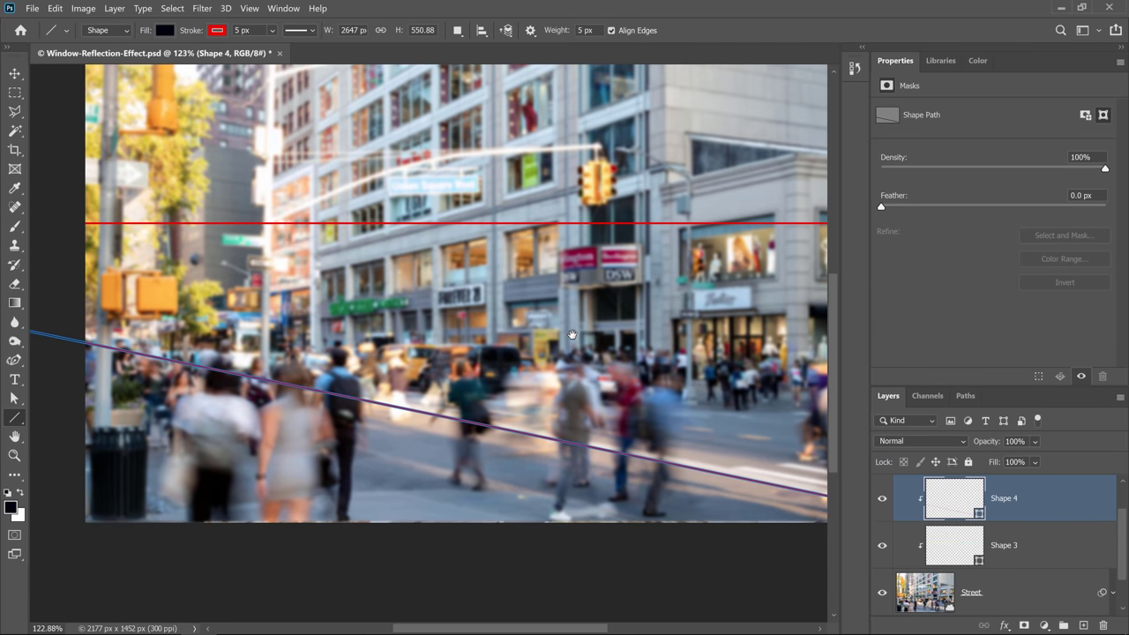
{"action": "left_click_drag", "start_coordinate": [558, 299], "coordinate": [91, 351]}
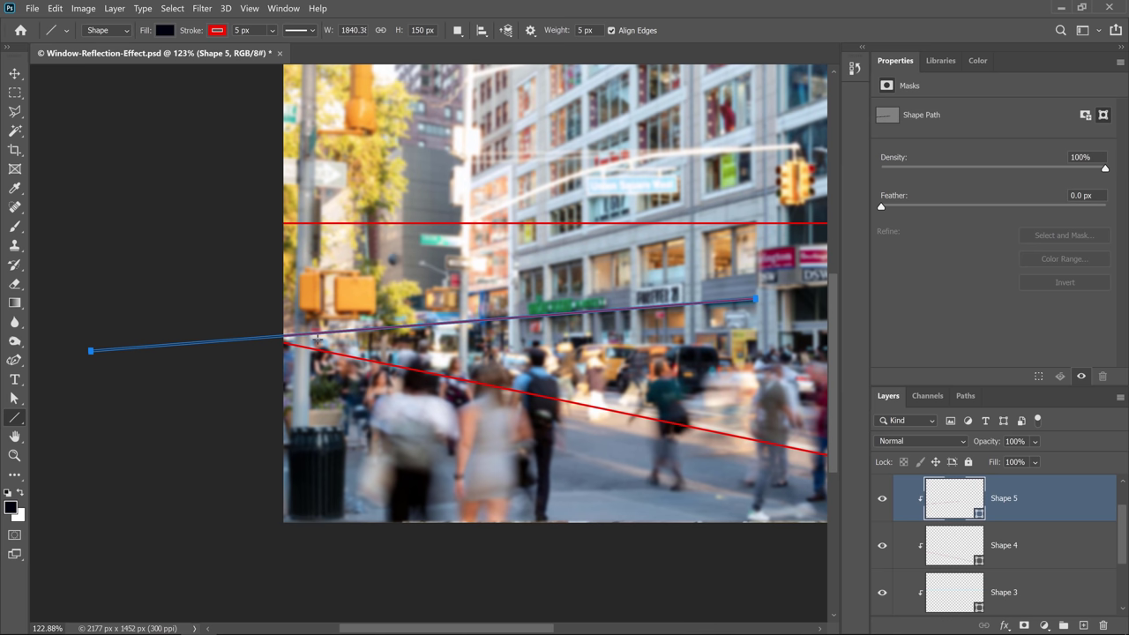
{"action": "left_click_drag", "start_coordinate": [254, 339], "coordinate": [491, 377]}
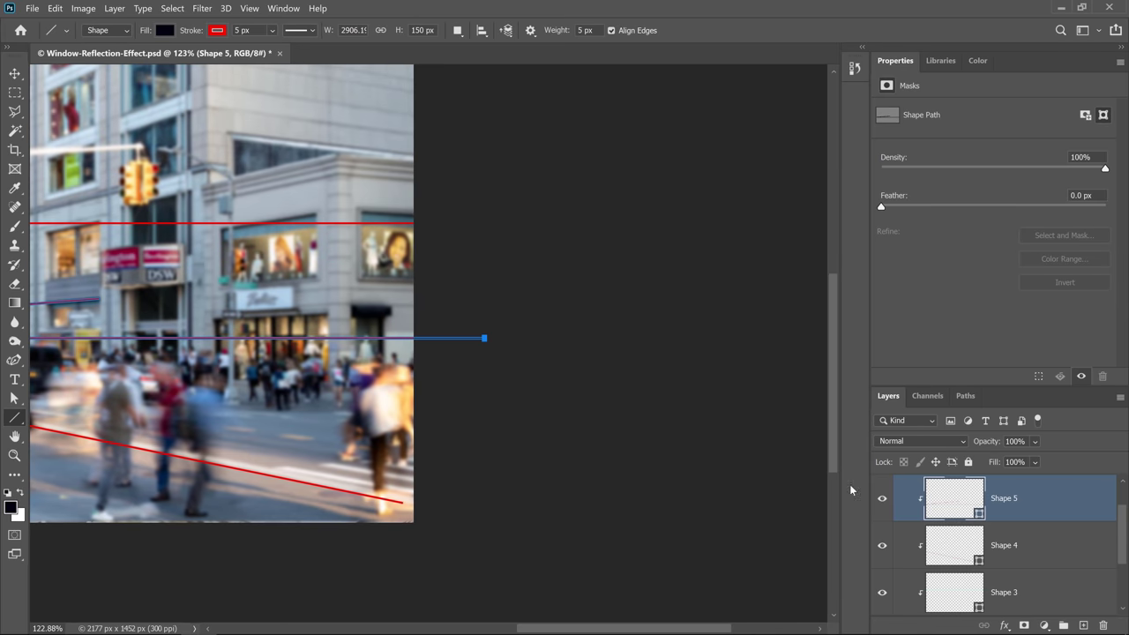
Delete the Shape 4 diagonal line layer
{"action": "left_click", "coordinate": [1000, 547]}
{"action": "key", "text": "Delete"}
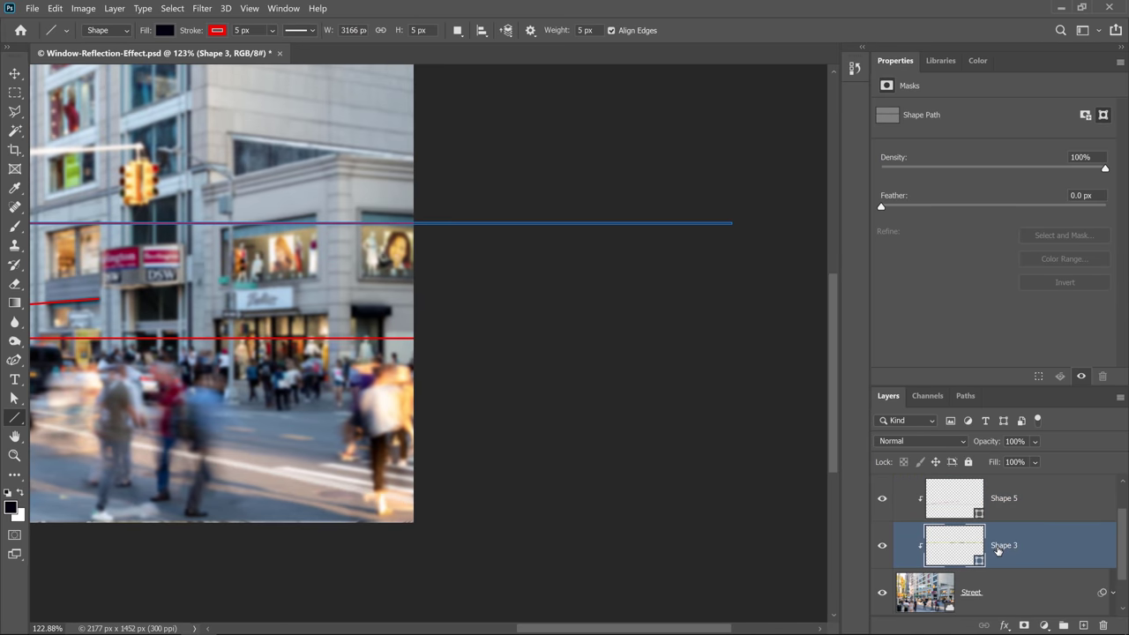
{"action": "scroll", "coordinate": [981, 549], "scroll_direction": "up", "scroll_amount": 1}
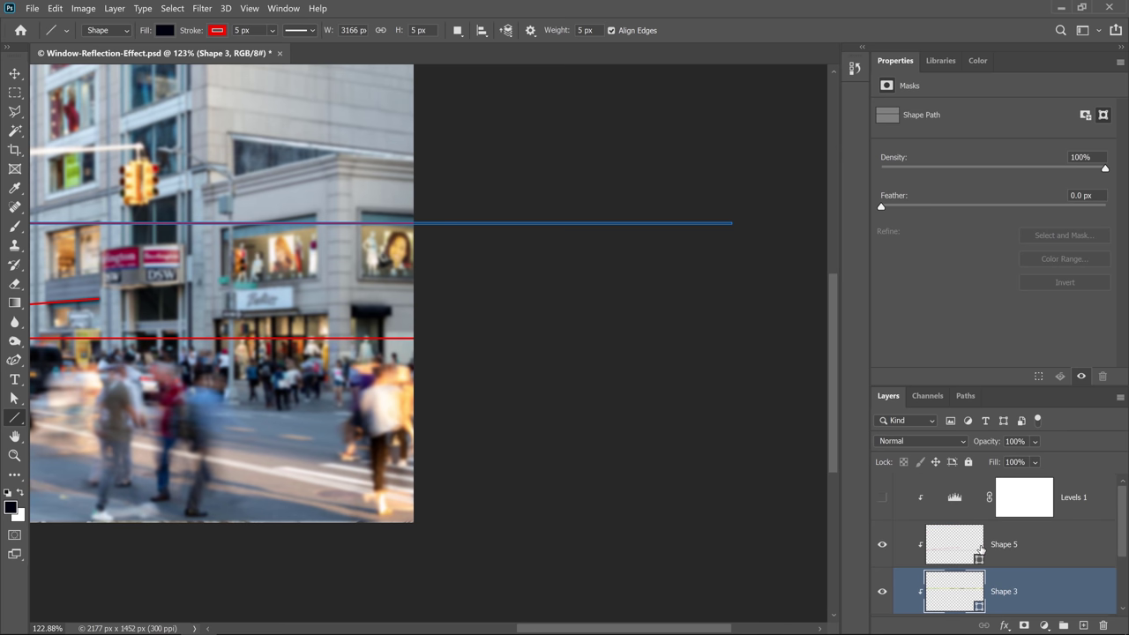
Bring the whole photo back into view and delete the Shape 5 line layer
{"action": "key", "text": "h"}
{"action": "left_click_drag", "start_coordinate": [175, 403], "coordinate": [290, 455]}
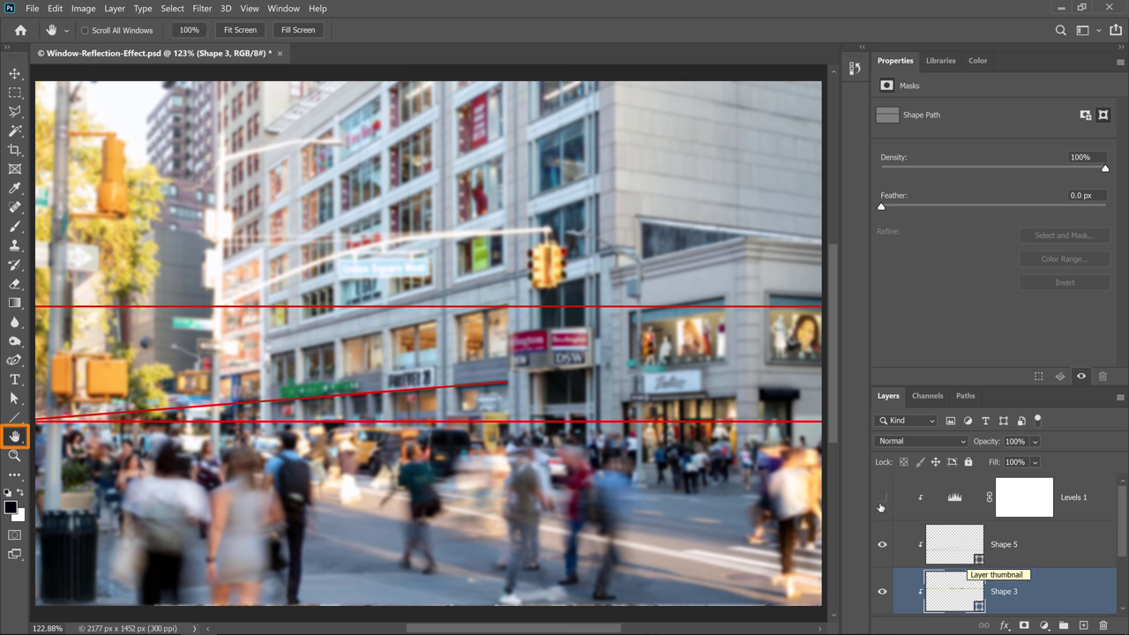
{"action": "left_click_drag", "start_coordinate": [303, 481], "coordinate": [451, 476]}
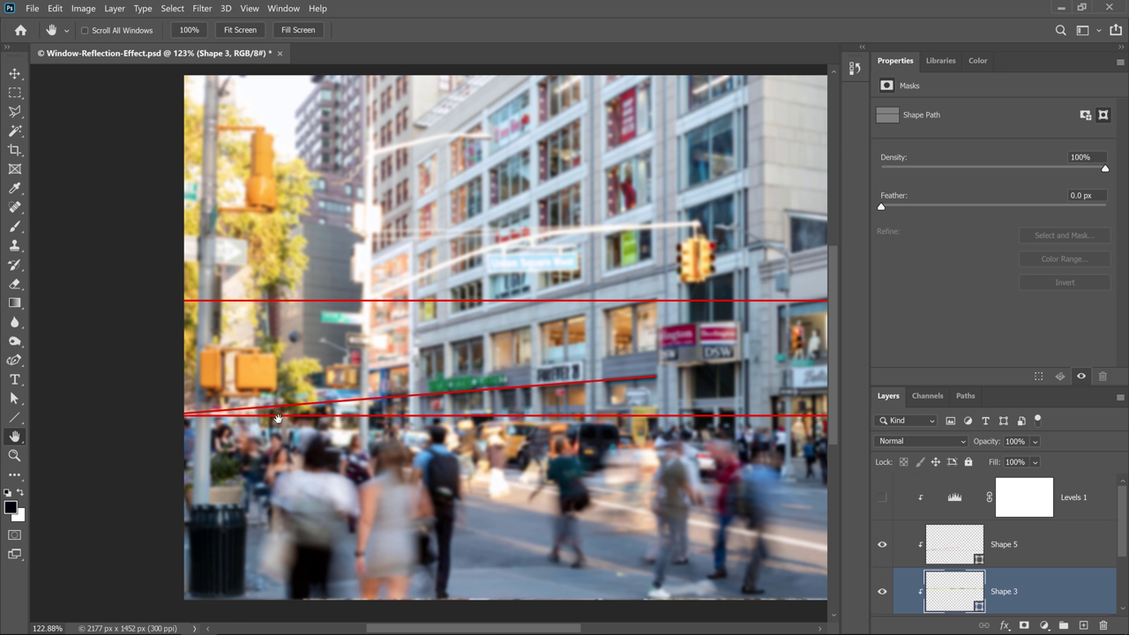
{"action": "left_click", "coordinate": [220, 422]}
{"action": "left_click", "coordinate": [953, 554]}
{"action": "key", "text": "Delete"}
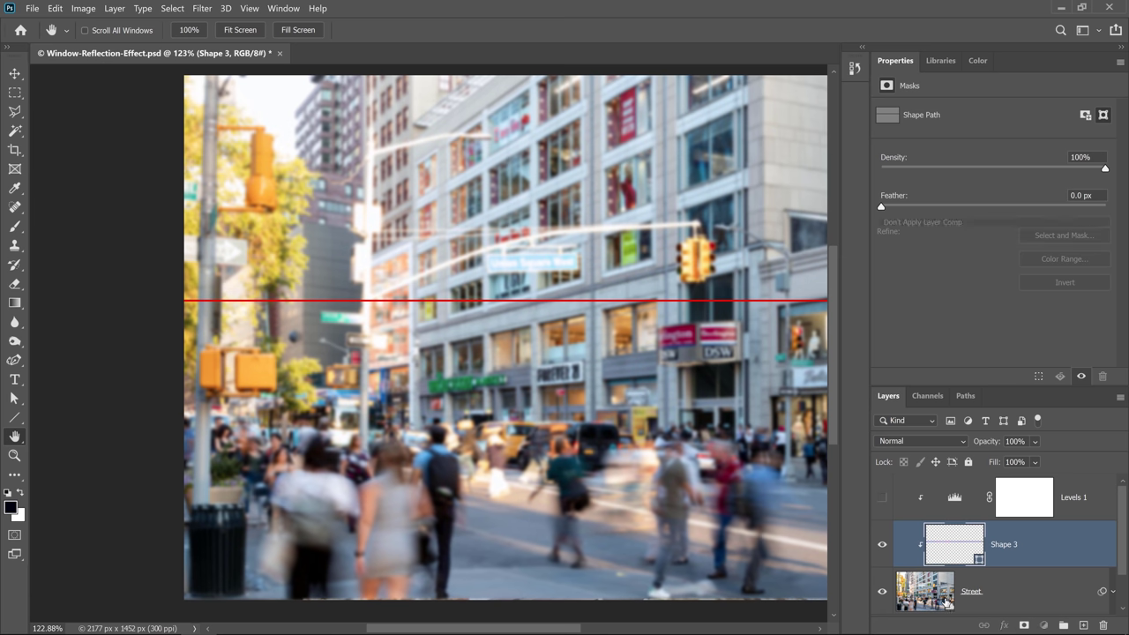
Move the Street layer about 316 px upward to reveal the café table and food
{"action": "left_click", "coordinate": [944, 601]}
{"action": "left_click", "coordinate": [15, 74]}
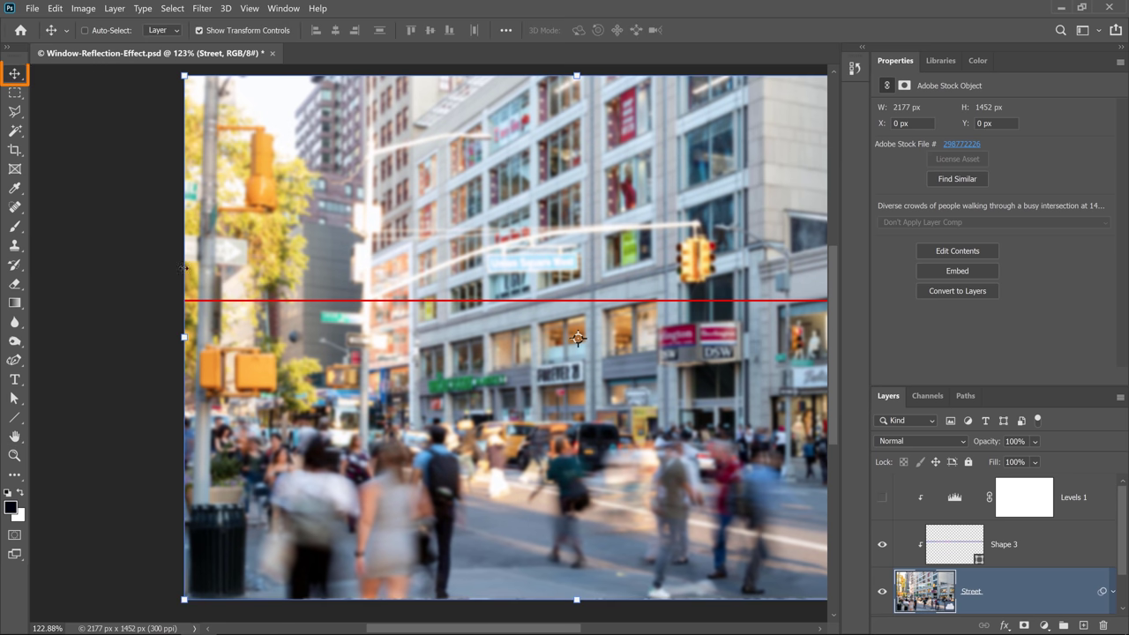
{"action": "left_click_drag", "start_coordinate": [272, 550], "coordinate": [269, 362]}
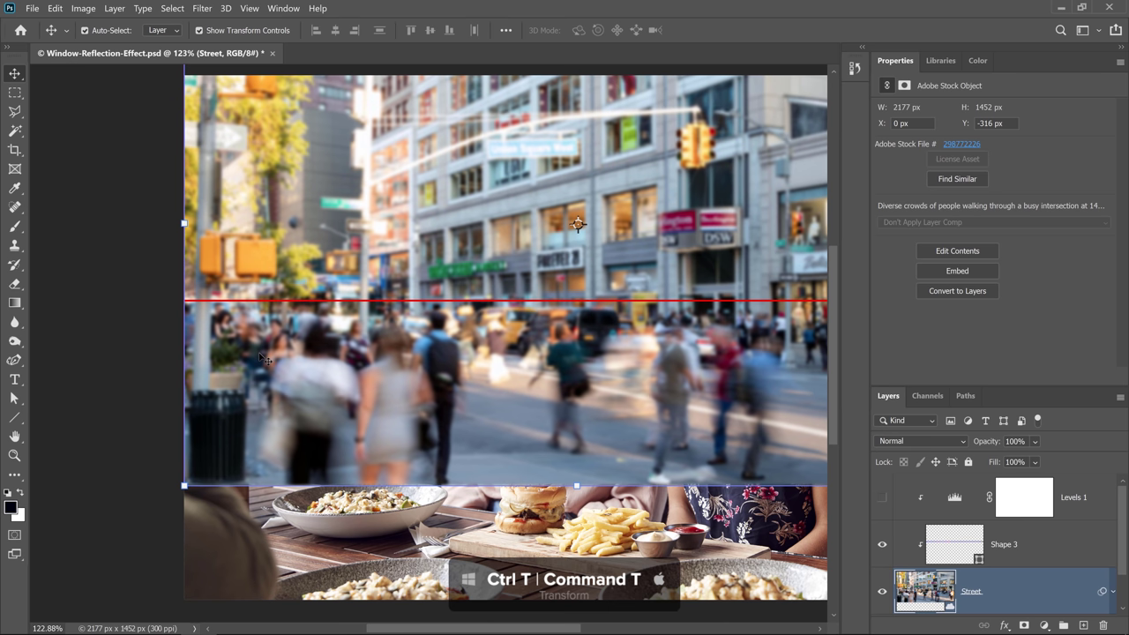
Scale the Street layer proportionally from its centre to 80.36% so it fills the canvas
{"action": "key", "text": "ctrl+t"}
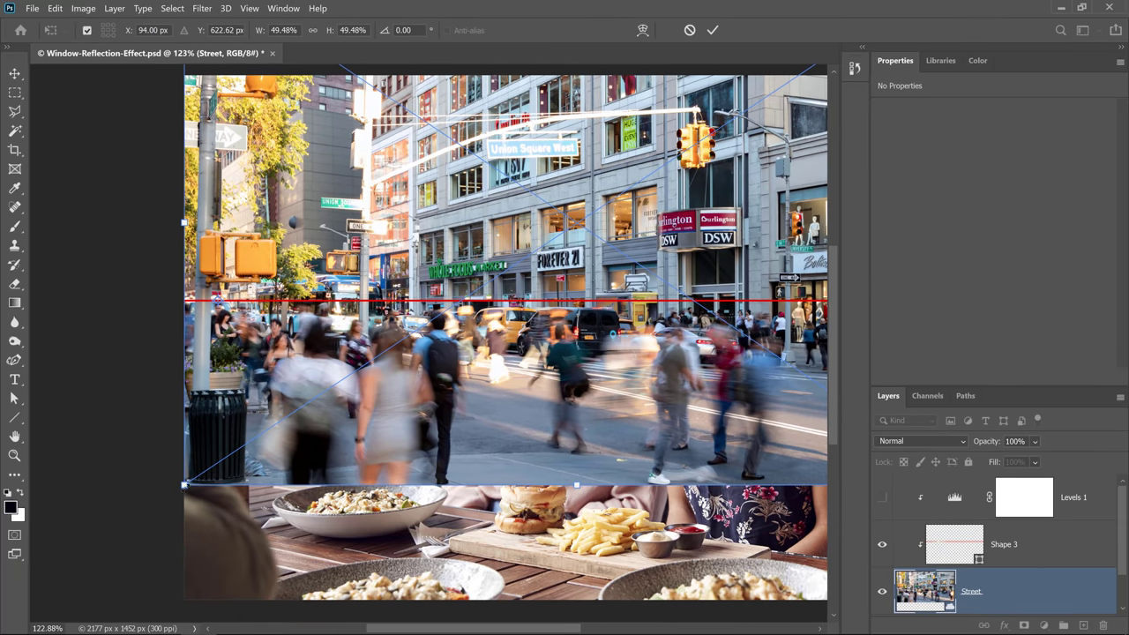
{"action": "key", "text": "alt"}
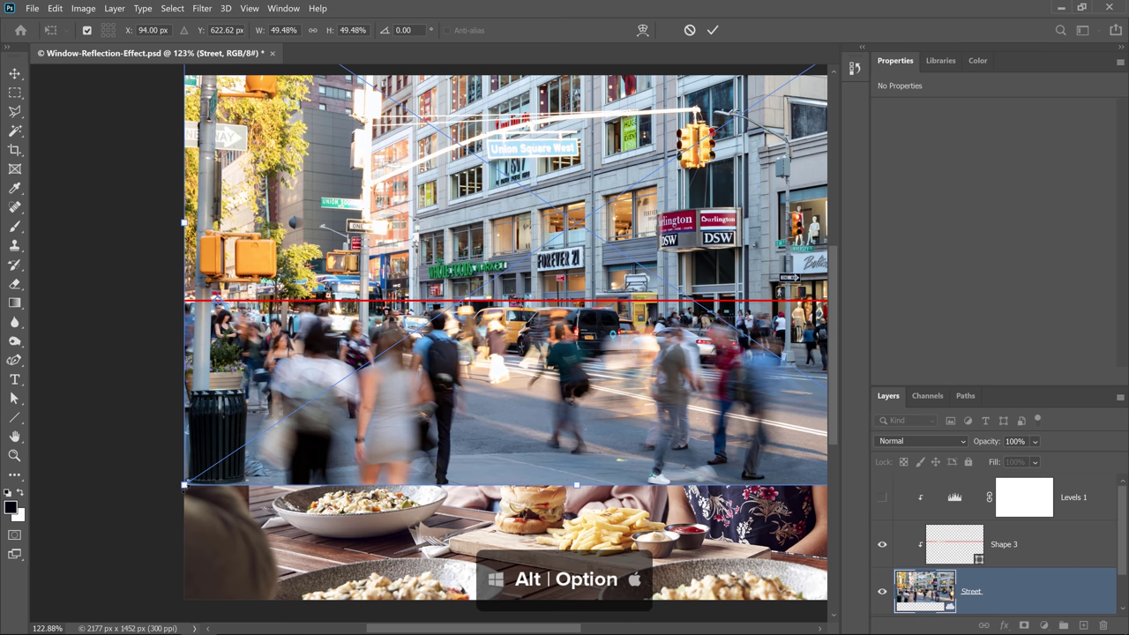
{"action": "left_click_drag", "start_coordinate": [184, 483], "coordinate": [40, 580]}
{"action": "key", "text": "shift"}
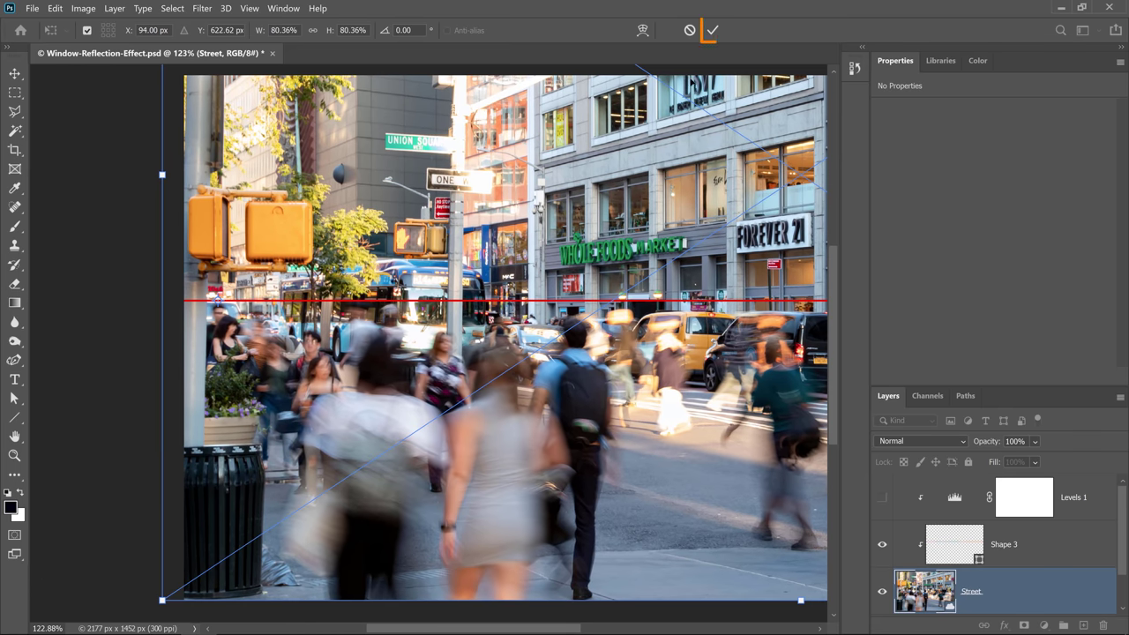
{"action": "left_click", "coordinate": [711, 30]}
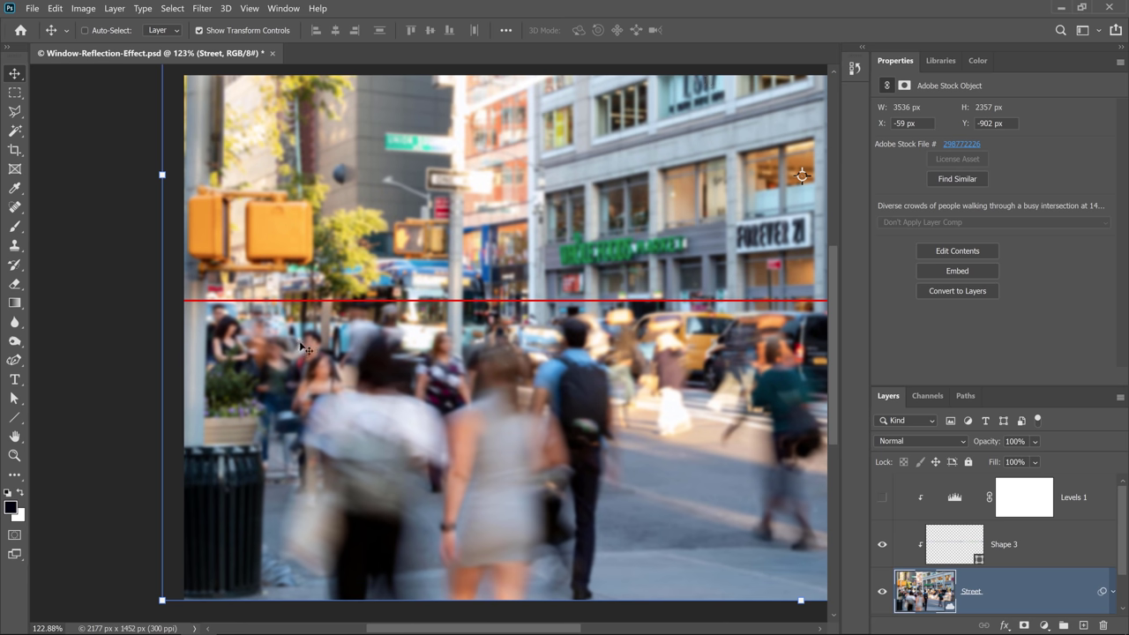
{"action": "left_click", "coordinate": [15, 436]}
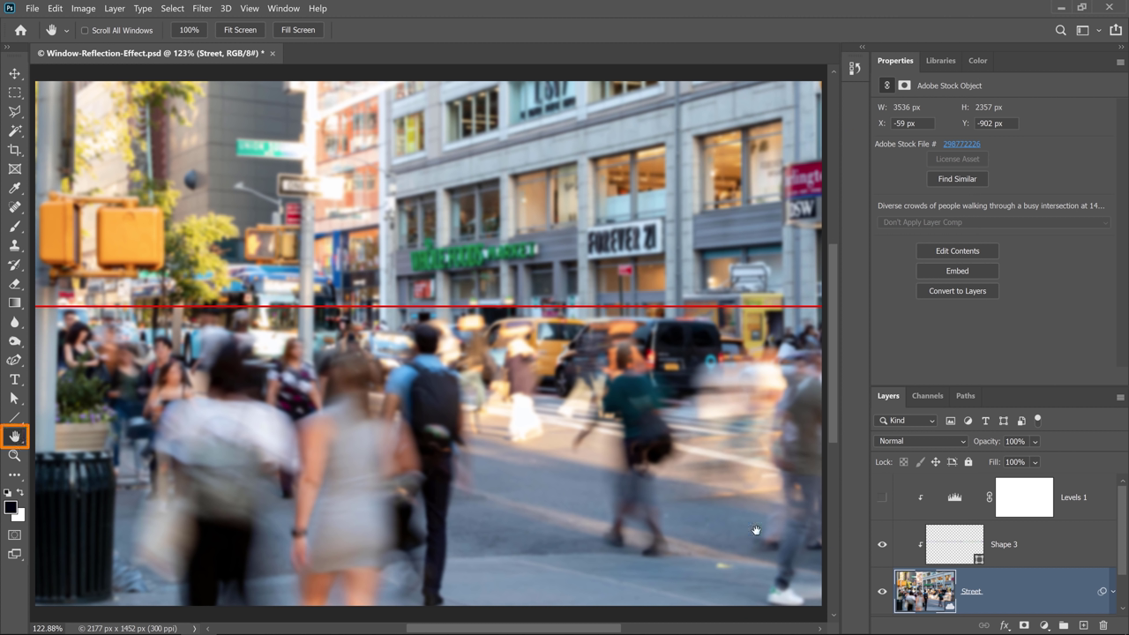
Delete the Shape 3 line, set Street to Screen blend mode, and show Levels 1
{"action": "left_click", "coordinate": [964, 544]}
{"action": "left_click_drag", "start_coordinate": [964, 545], "coordinate": [1101, 624]}
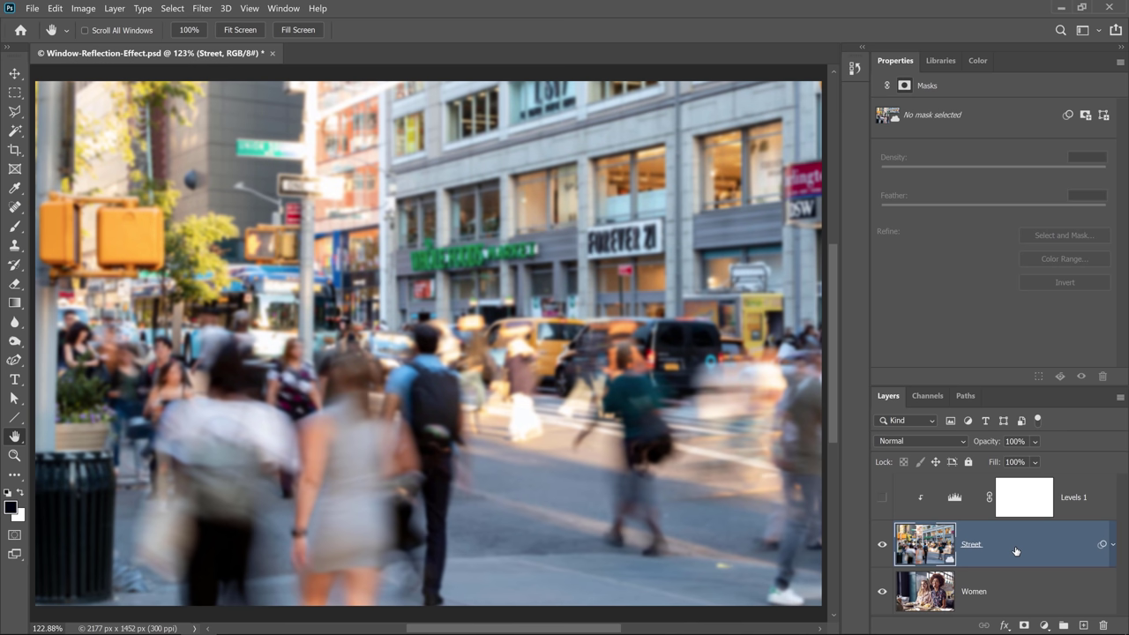
{"action": "left_click", "coordinate": [911, 441]}
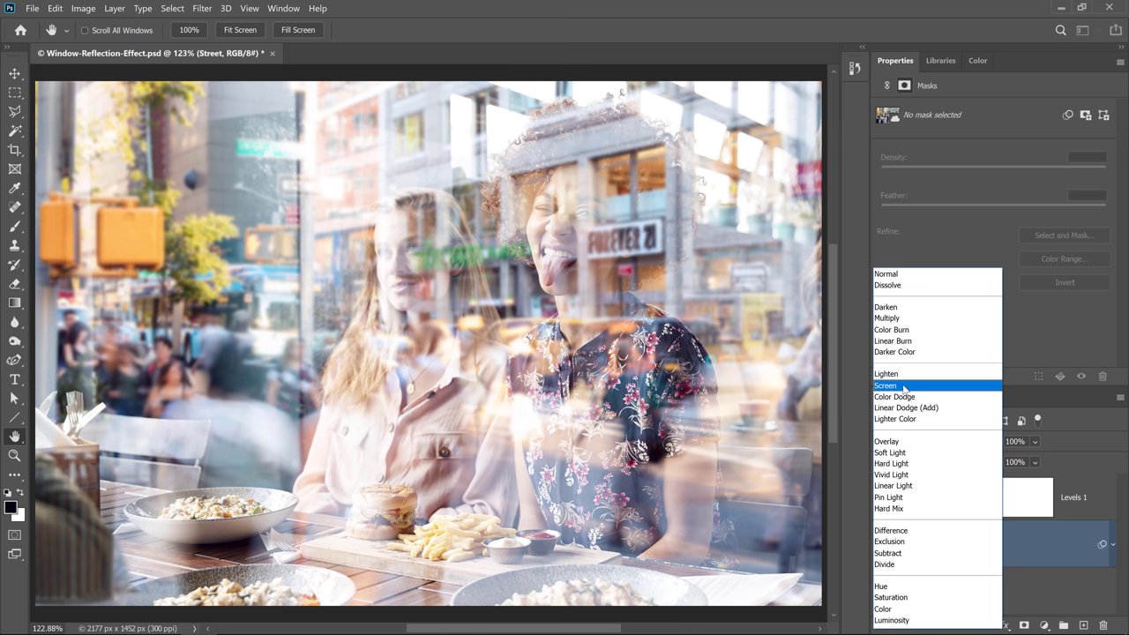
{"action": "left_click", "coordinate": [899, 387]}
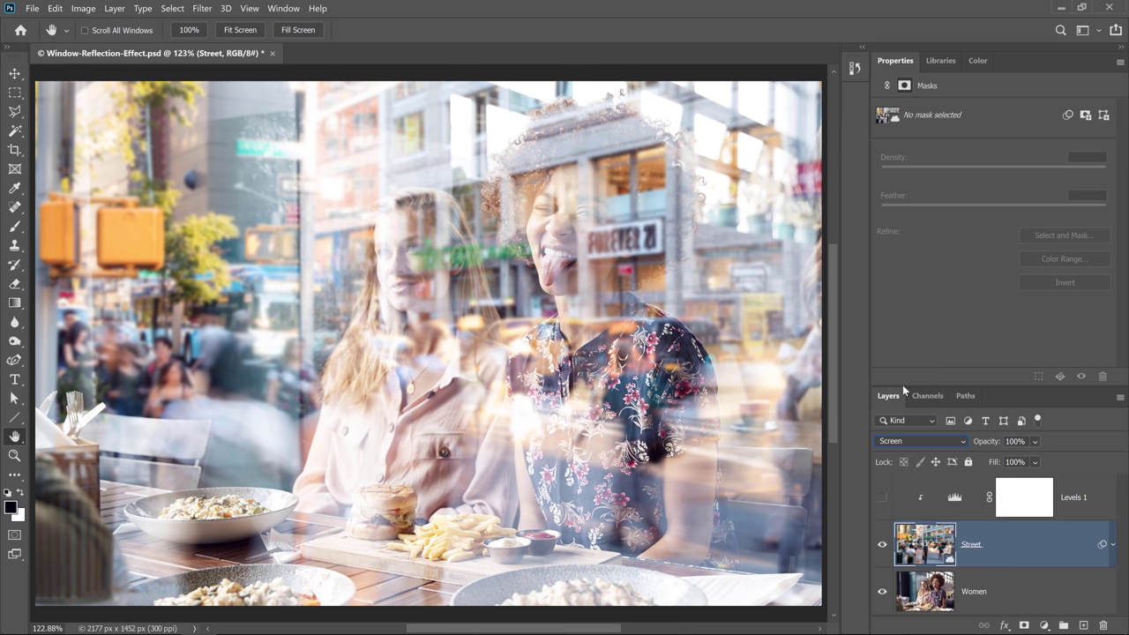
{"action": "left_click", "coordinate": [881, 498]}
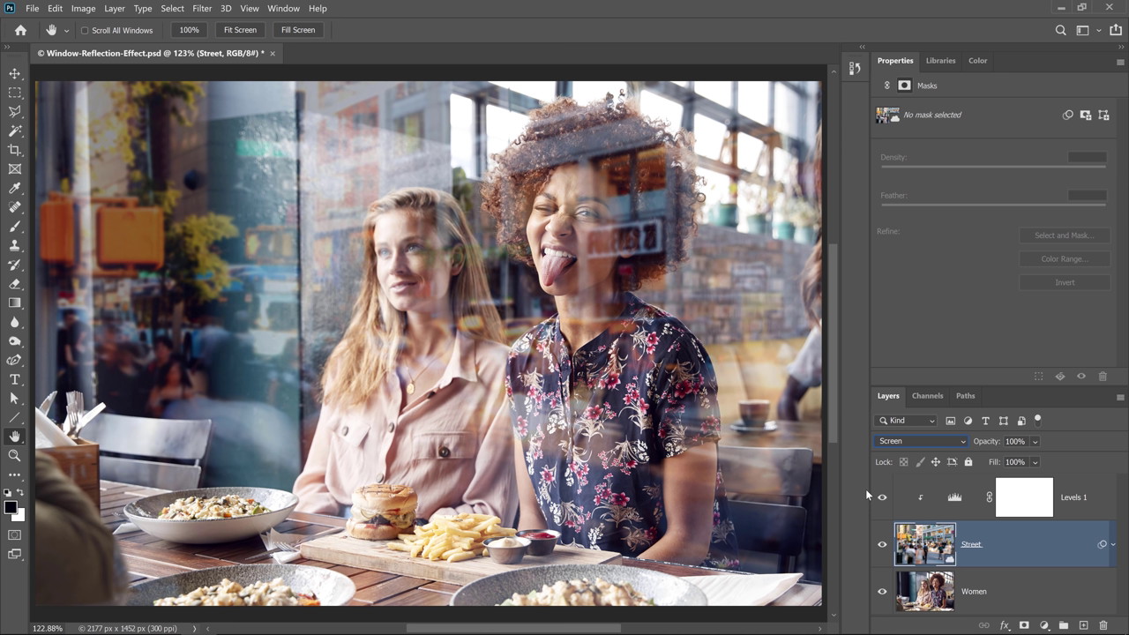
Raise the Levels 1 black input to 66, then convert Levels 1, Street and Women into one smart object
{"action": "left_click", "coordinate": [952, 498]}
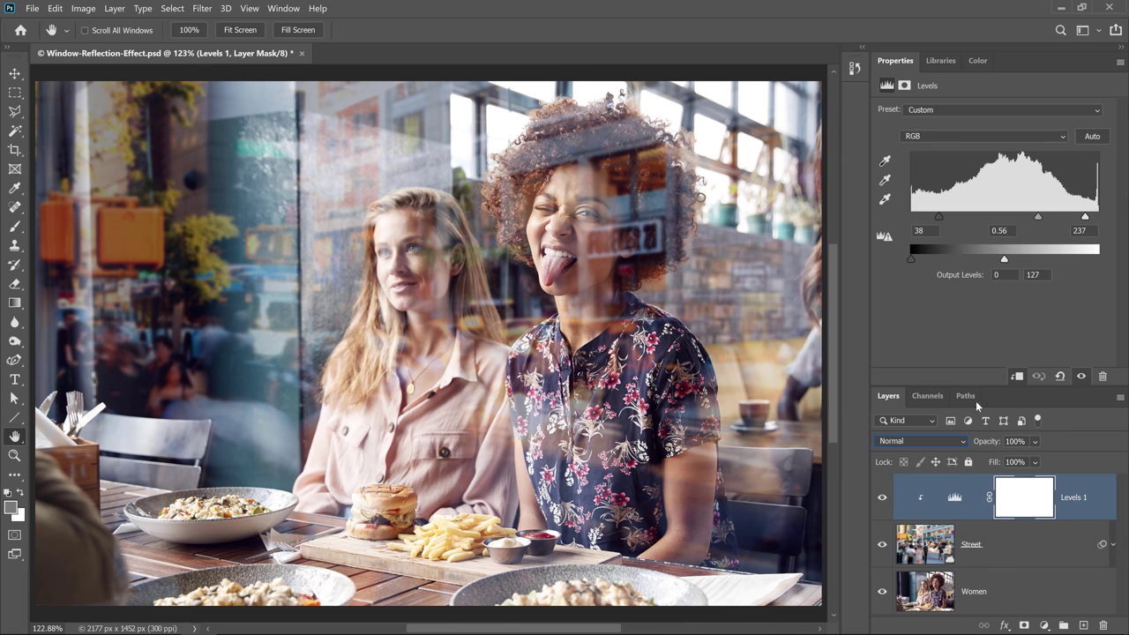
{"action": "left_click_drag", "start_coordinate": [940, 215], "coordinate": [959, 219]}
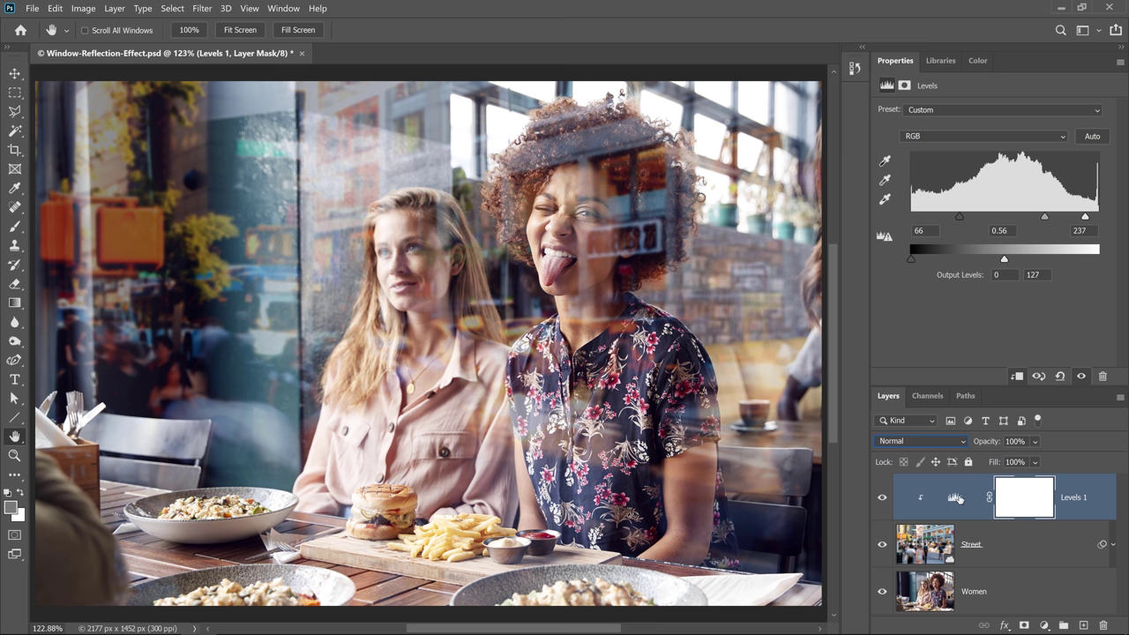
{"action": "key", "text": "shift"}
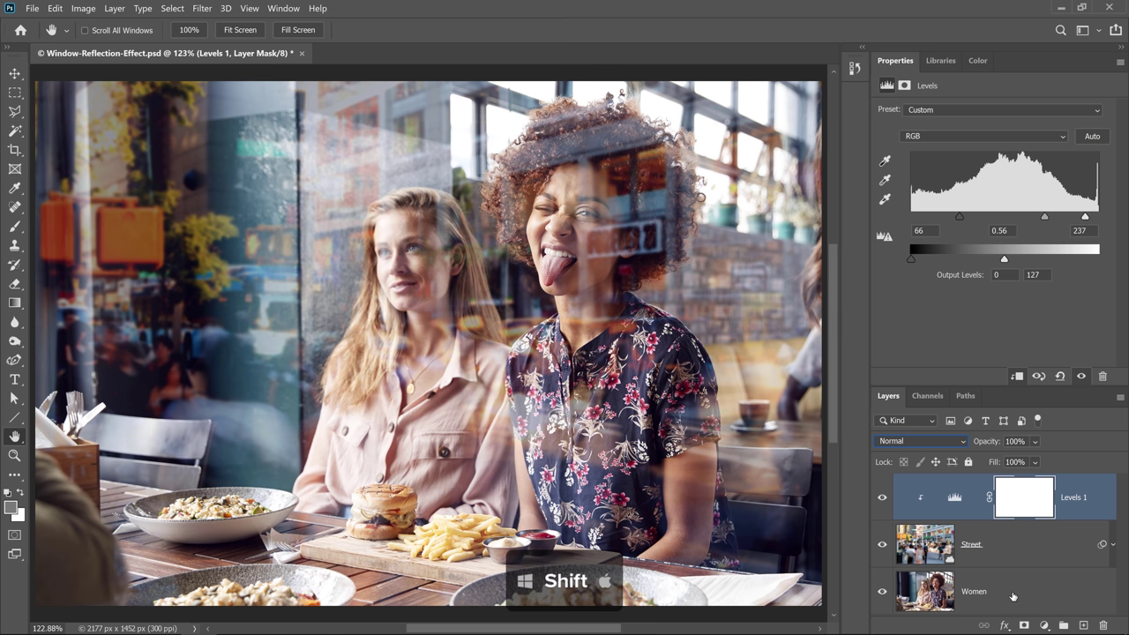
{"action": "left_click", "coordinate": [1013, 597], "text": "shift"}
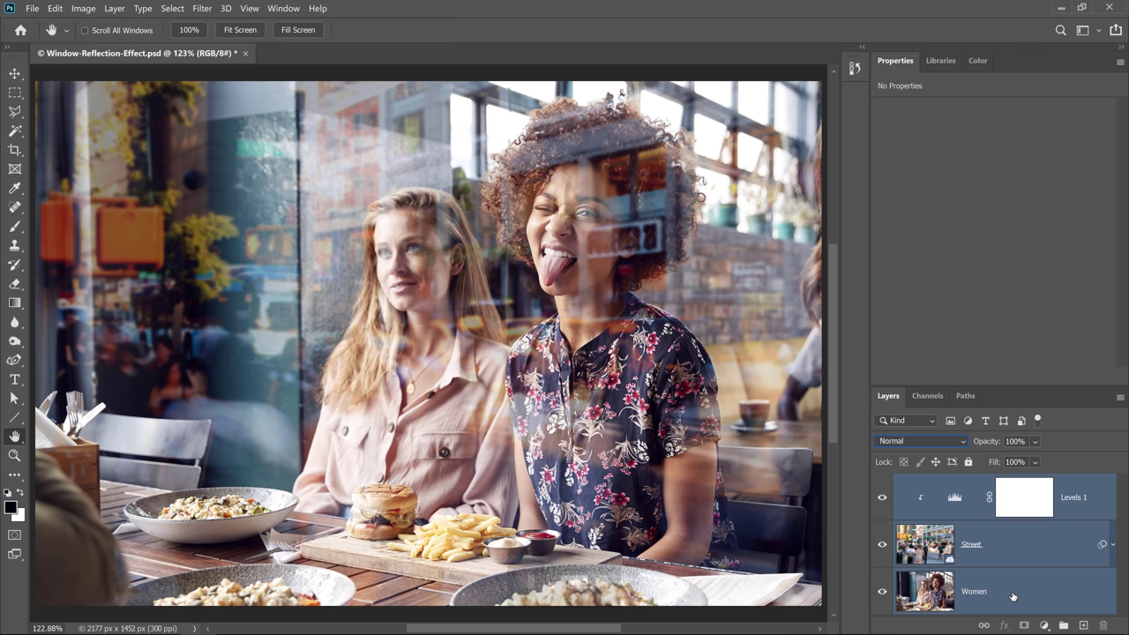
{"action": "right_click", "coordinate": [1012, 596]}
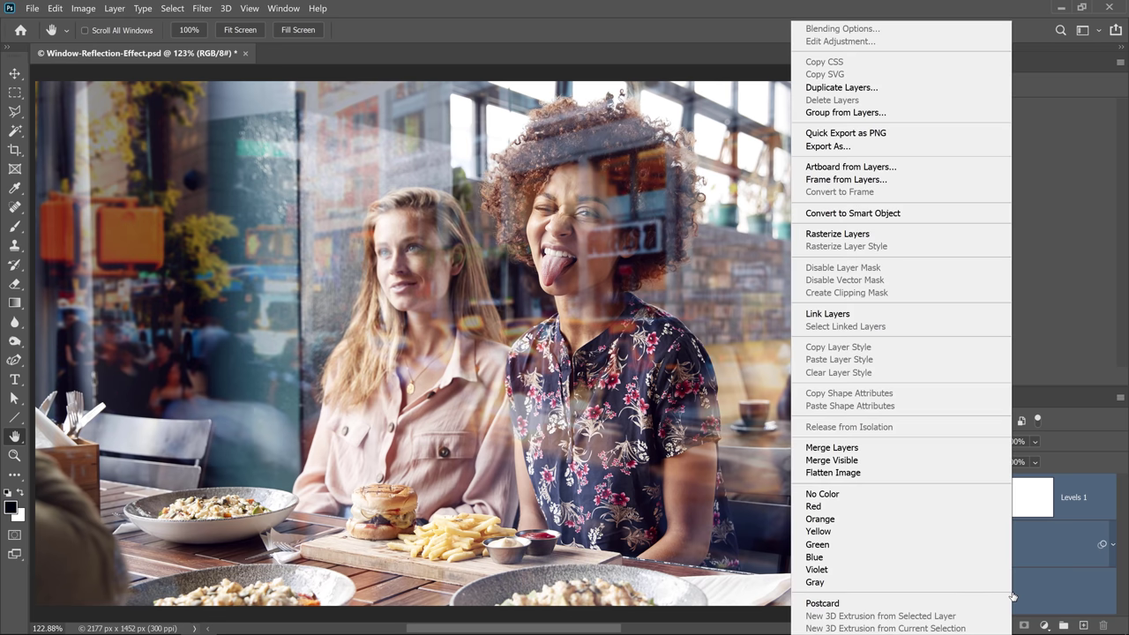
{"action": "left_click", "coordinate": [911, 214]}
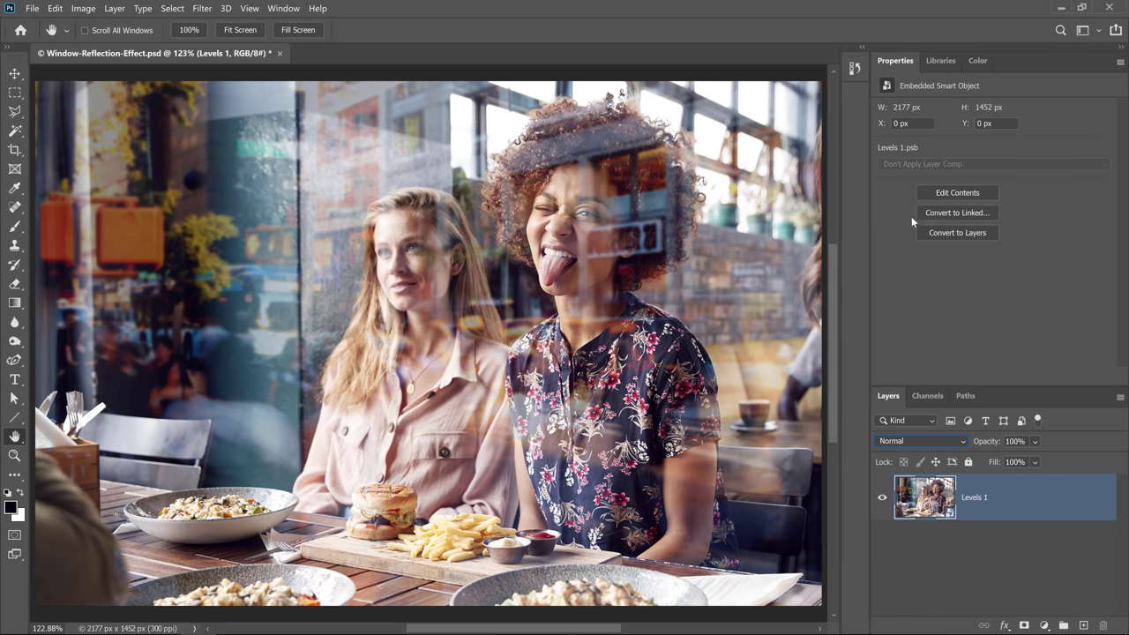
Apply the Camera Raw Filter to the smart object with Exposure at -0.70
{"action": "left_click", "coordinate": [202, 9]}
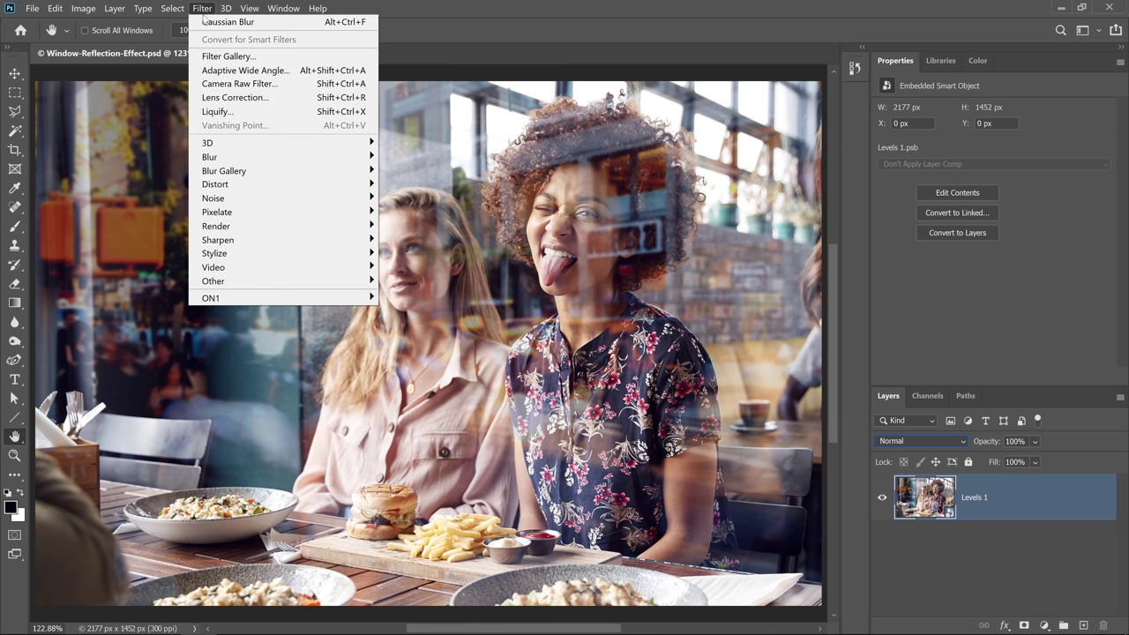
{"action": "left_click", "coordinate": [225, 82]}
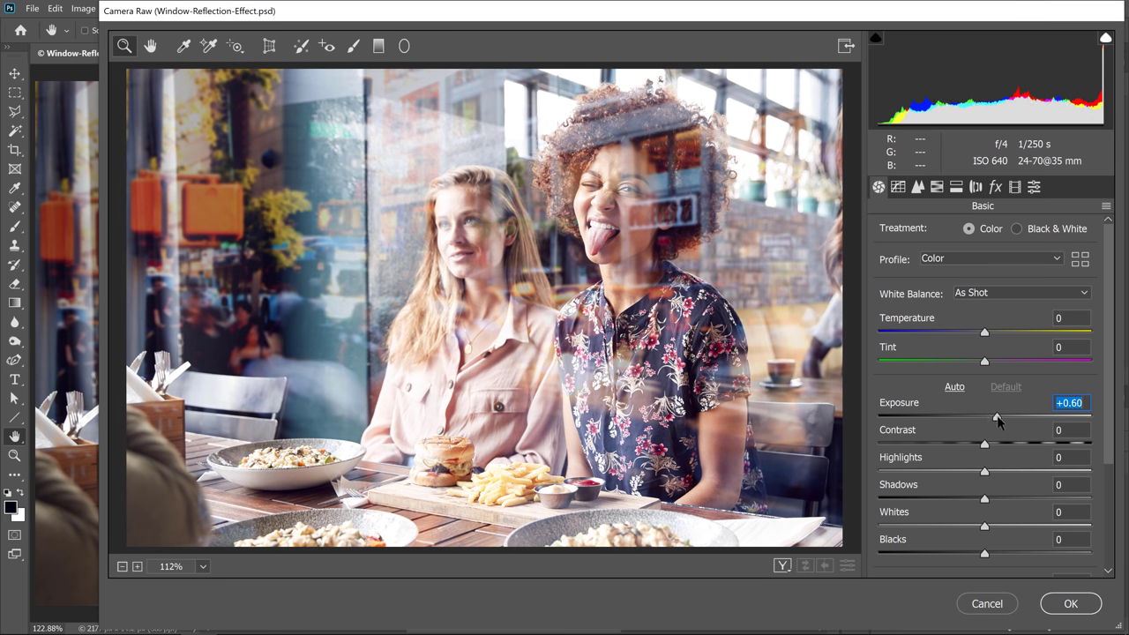
{"action": "left_click_drag", "start_coordinate": [998, 421], "coordinate": [970, 422]}
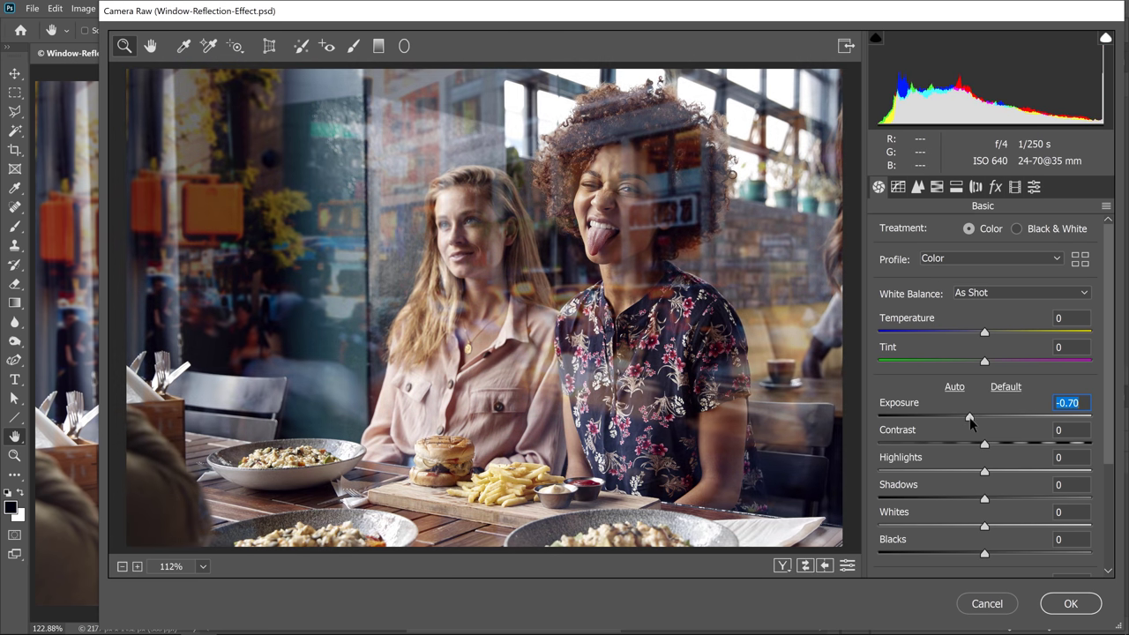
Tint the shadows green with Split Toning Hue 141 and Saturation 10
{"action": "left_click", "coordinate": [954, 191]}
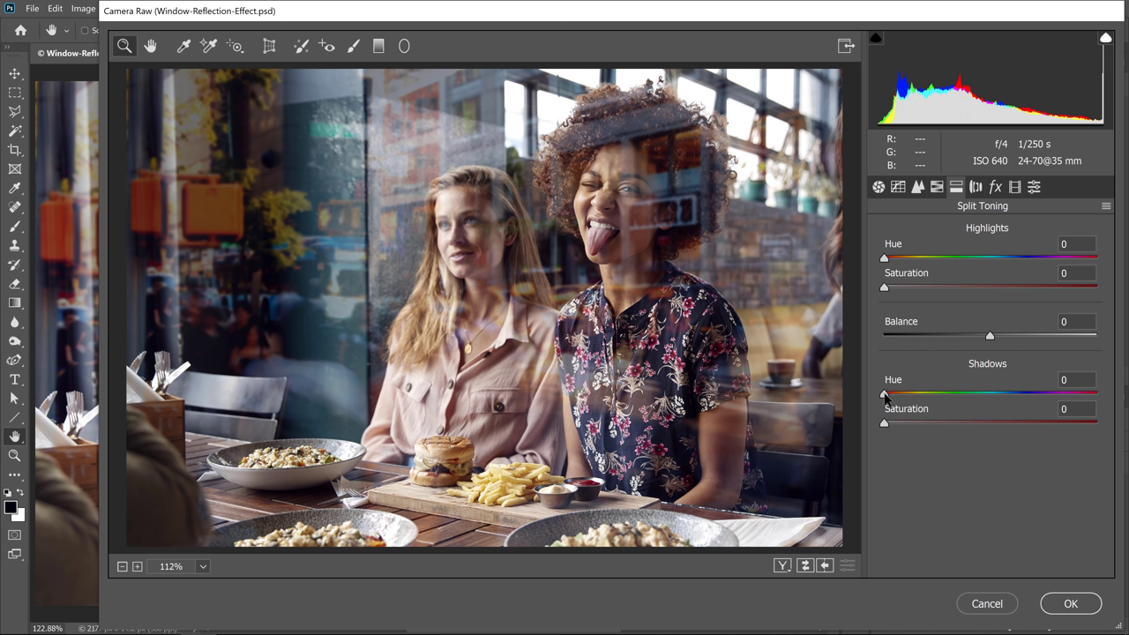
{"action": "left_click_drag", "start_coordinate": [885, 396], "coordinate": [967, 404]}
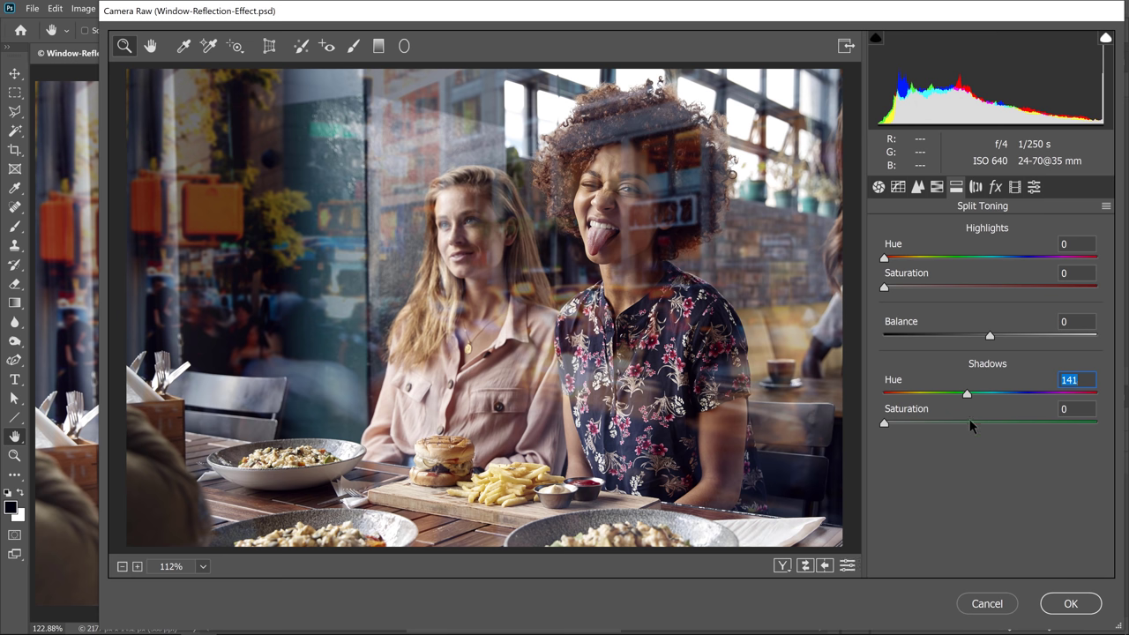
{"action": "mouse_move", "coordinate": [885, 427]}
{"action": "left_mouse_down"}
{"action": "mouse_move", "coordinate": [1051, 423]}
{"action": "mouse_move", "coordinate": [885, 432]}
{"action": "mouse_move", "coordinate": [905, 435]}
{"action": "left_mouse_up"}
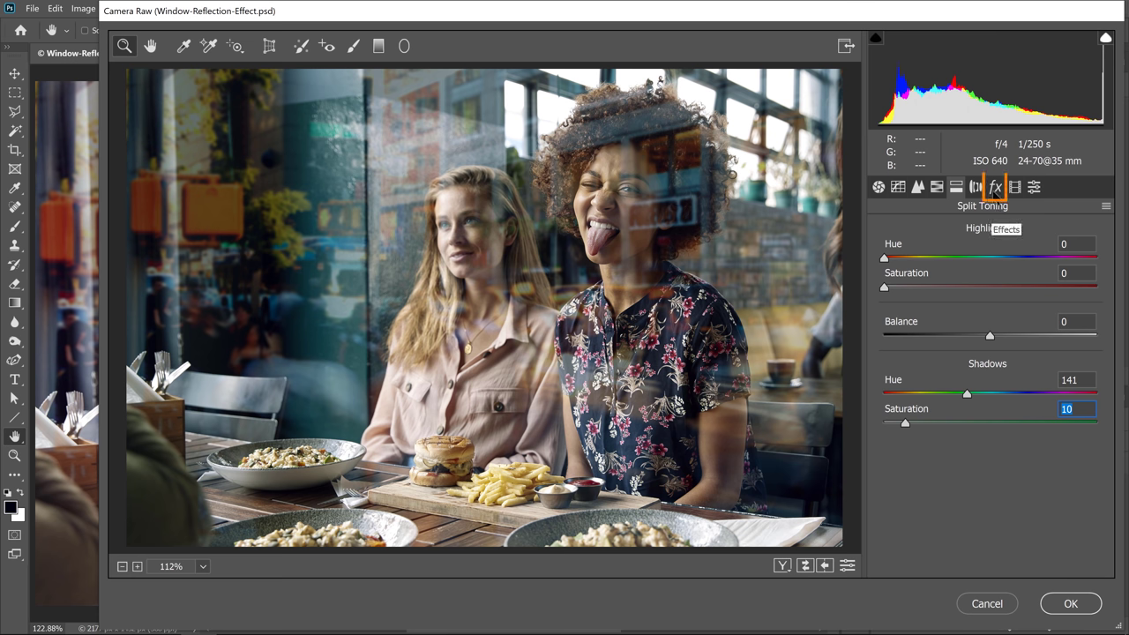
Zoom the Camera Raw preview to 300% and set Grain Amount to 10 (Size 25, Roughness 50)
{"action": "left_click", "coordinate": [995, 187]}
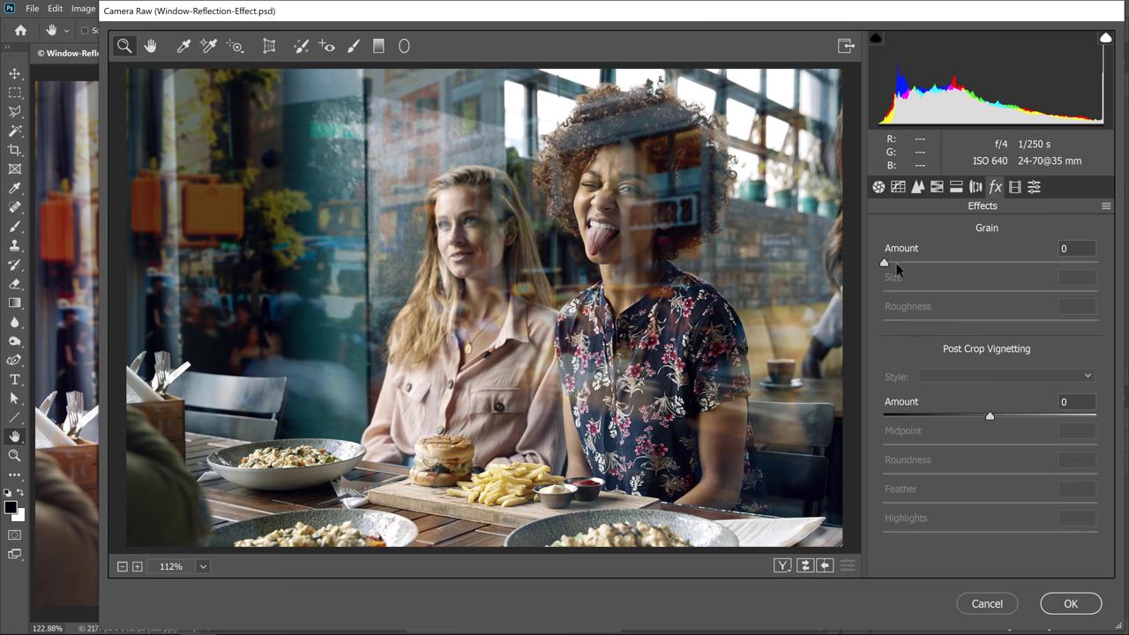
{"action": "left_click", "coordinate": [310, 234]}
{"action": "left_click", "coordinate": [380, 159]}
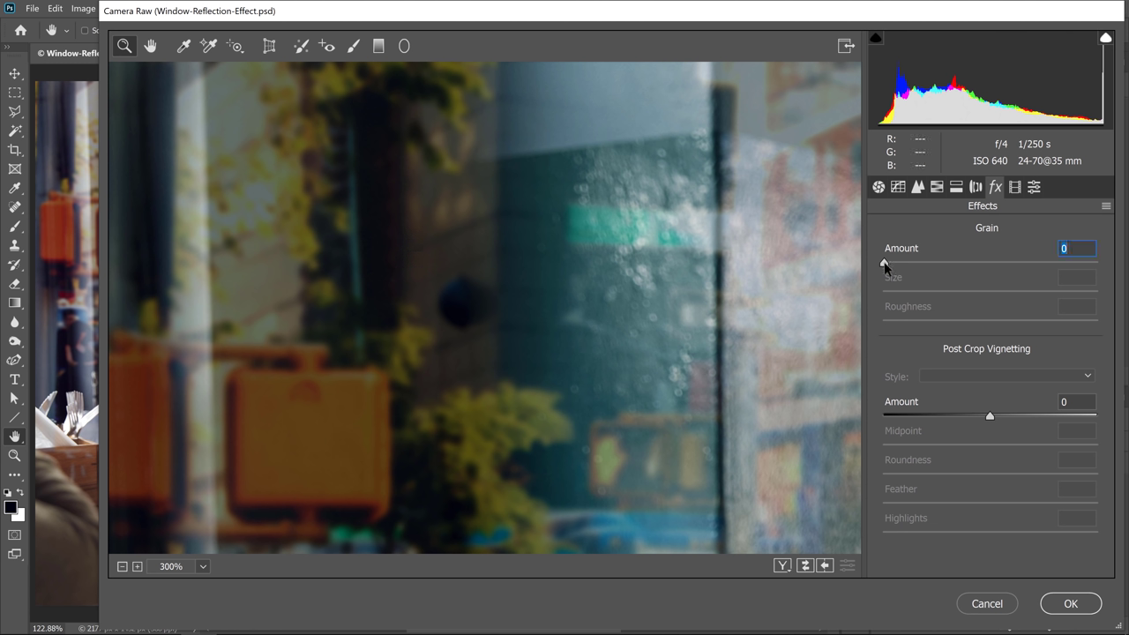
{"action": "left_click_drag", "start_coordinate": [884, 264], "coordinate": [905, 269]}
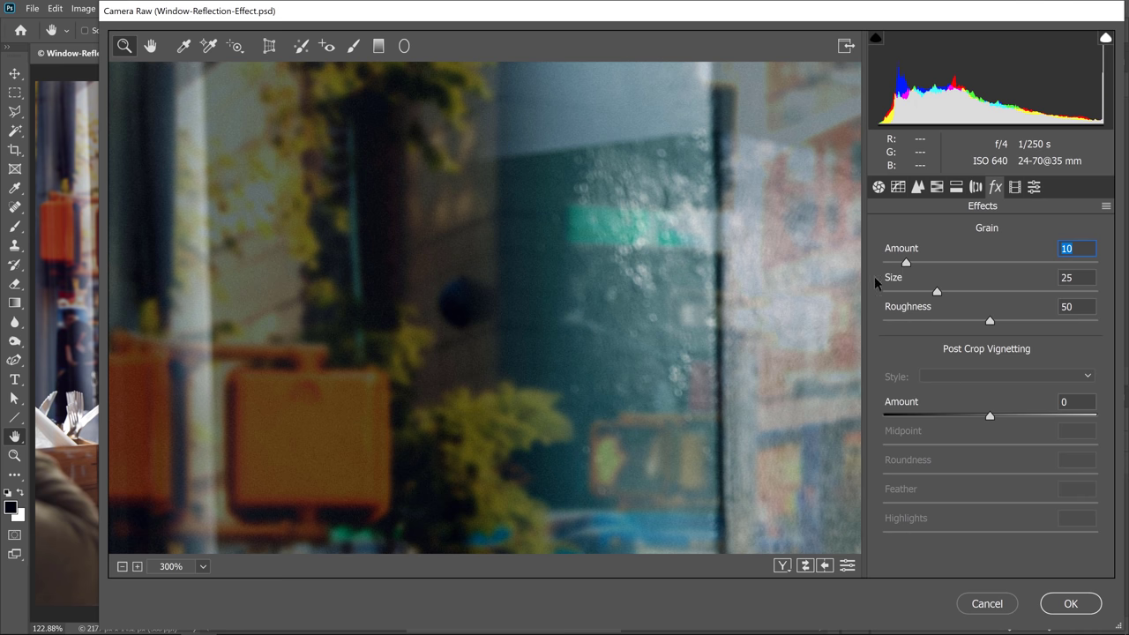
{"action": "right_click", "coordinate": [628, 291]}
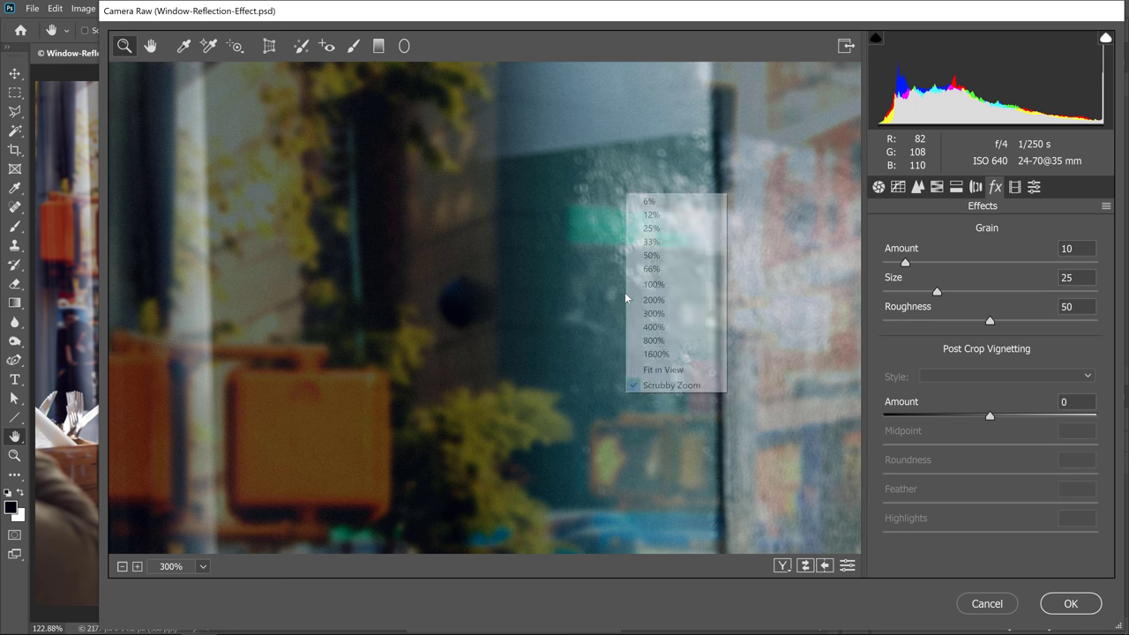
Fit the preview, set Post Crop Vignetting Amount -59 and Highlights 35, and apply Camera Raw
{"action": "left_click", "coordinate": [676, 370]}
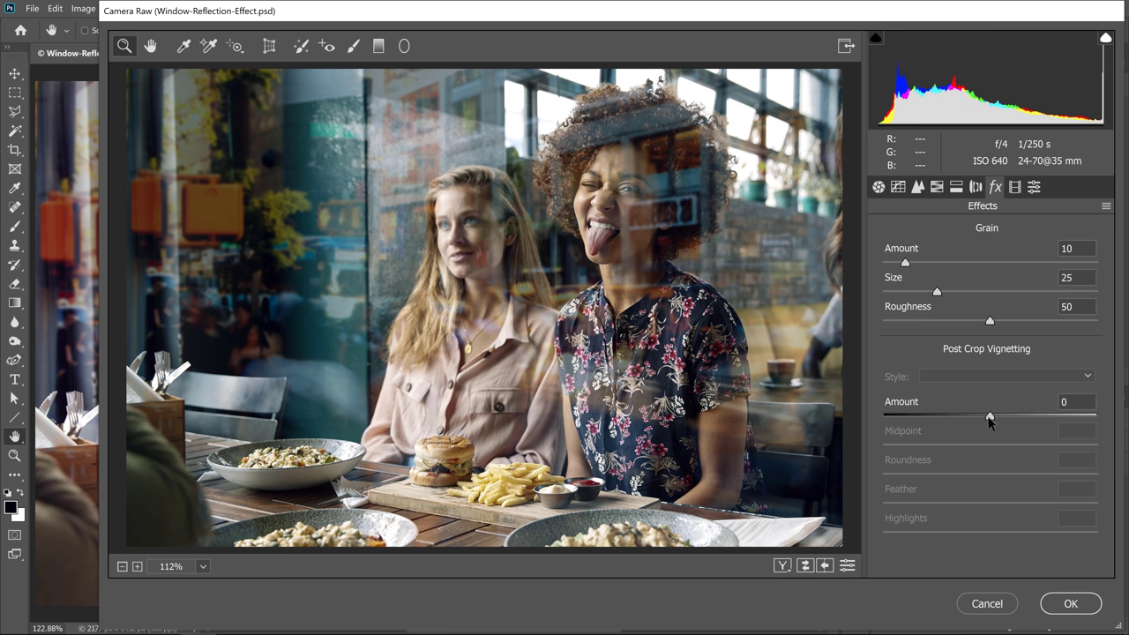
{"action": "left_click_drag", "start_coordinate": [989, 418], "coordinate": [903, 418]}
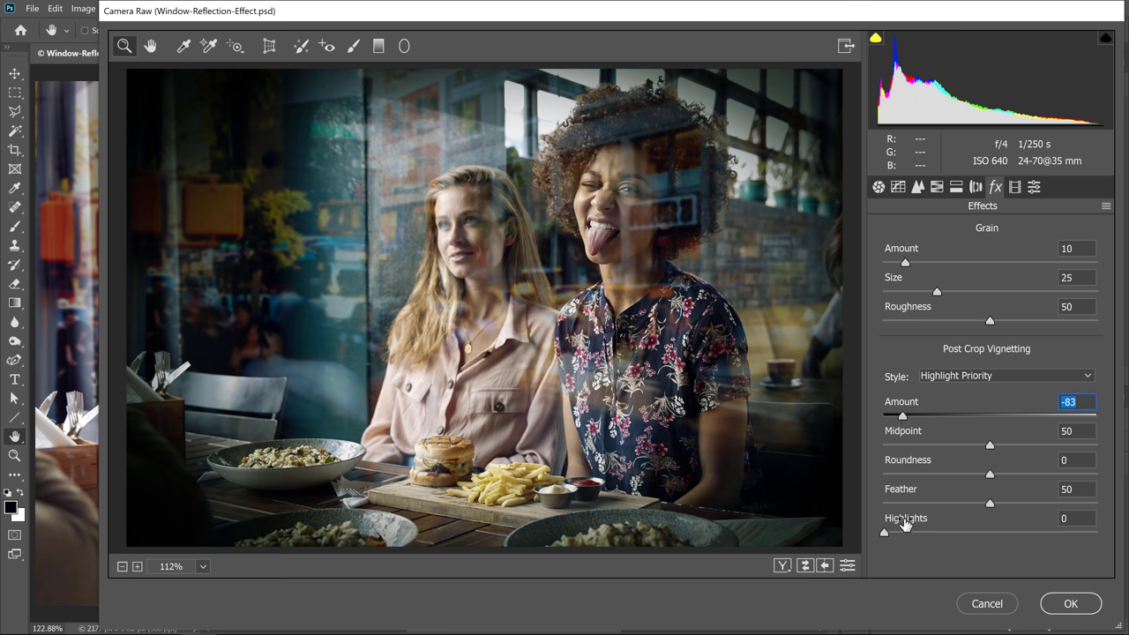
{"action": "left_click_drag", "start_coordinate": [885, 533], "coordinate": [932, 533]}
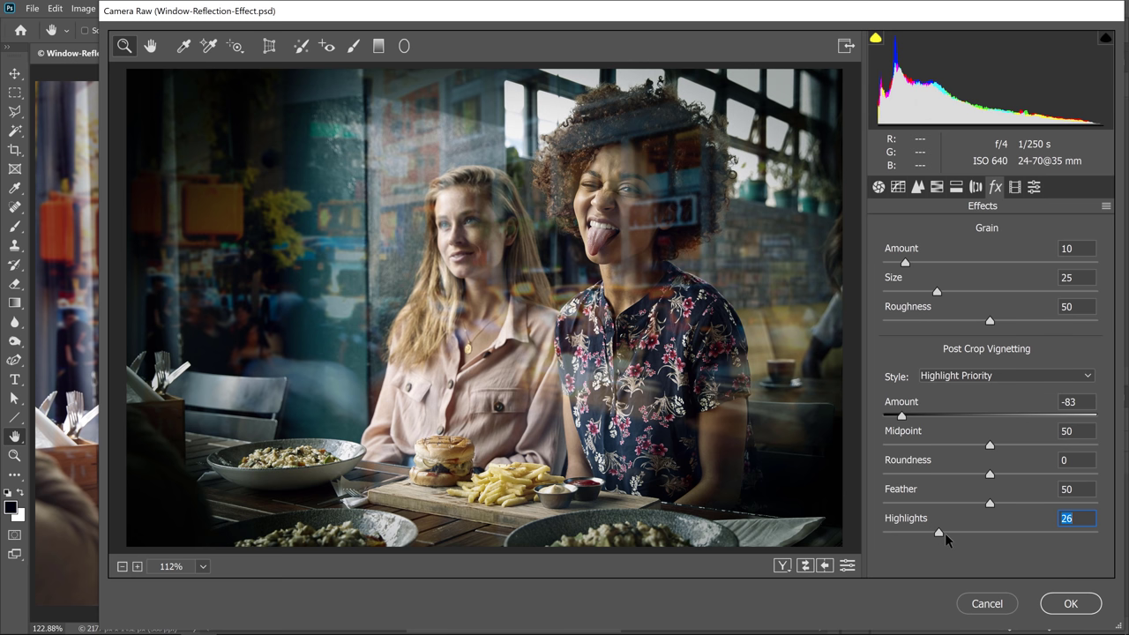
{"action": "left_click_drag", "start_coordinate": [944, 533], "coordinate": [960, 535]}
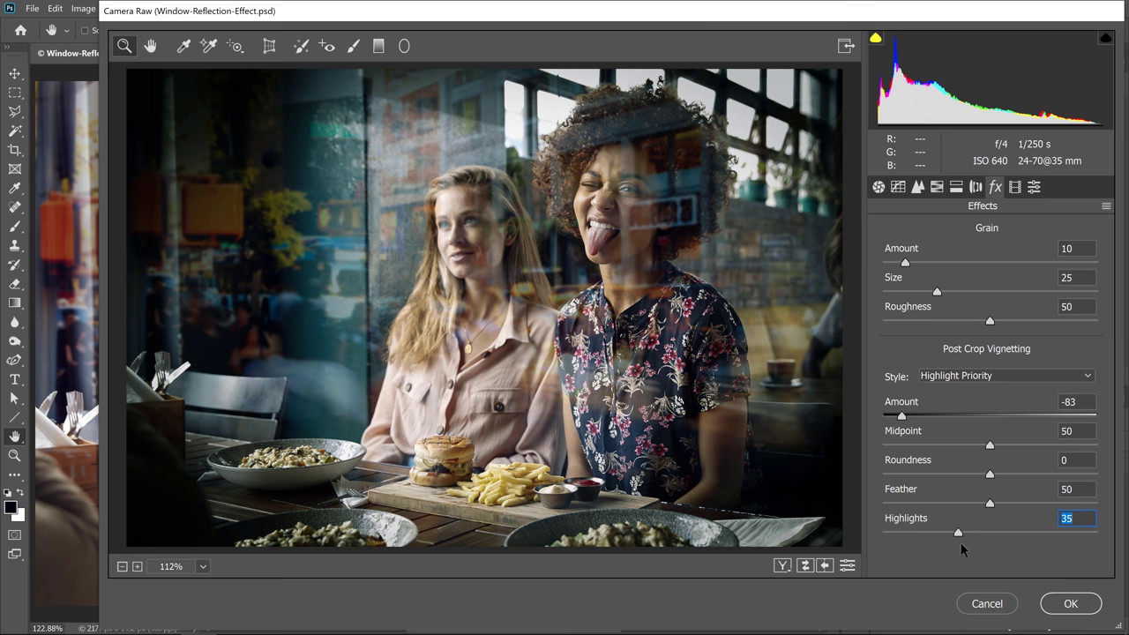
{"action": "left_click_drag", "start_coordinate": [901, 416], "coordinate": [925, 421]}
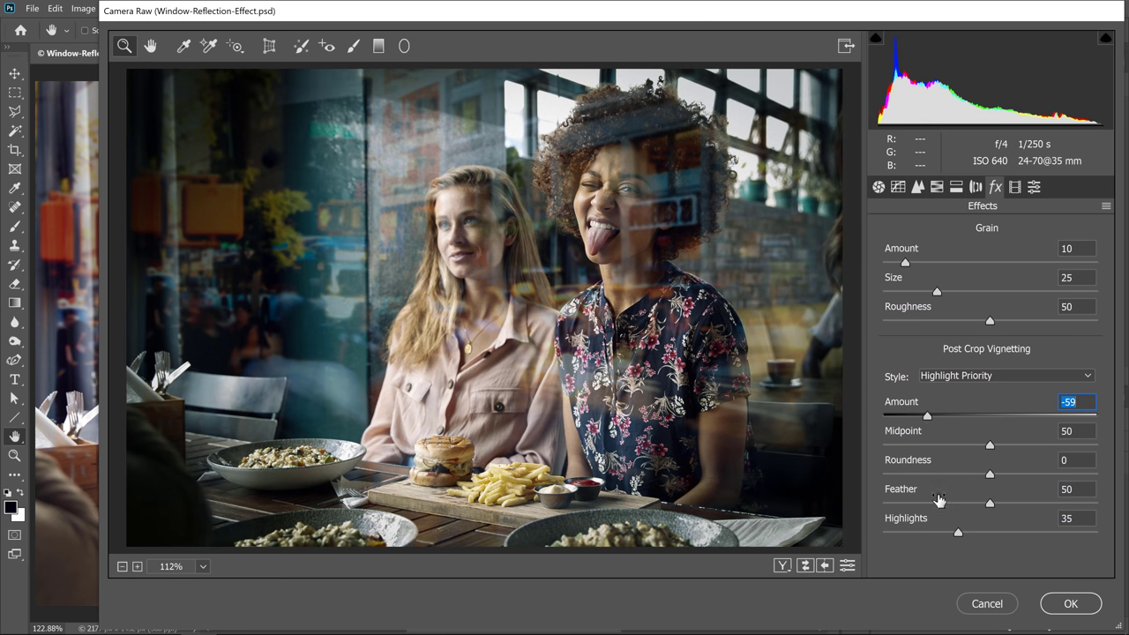
{"action": "left_click", "coordinate": [1064, 605]}
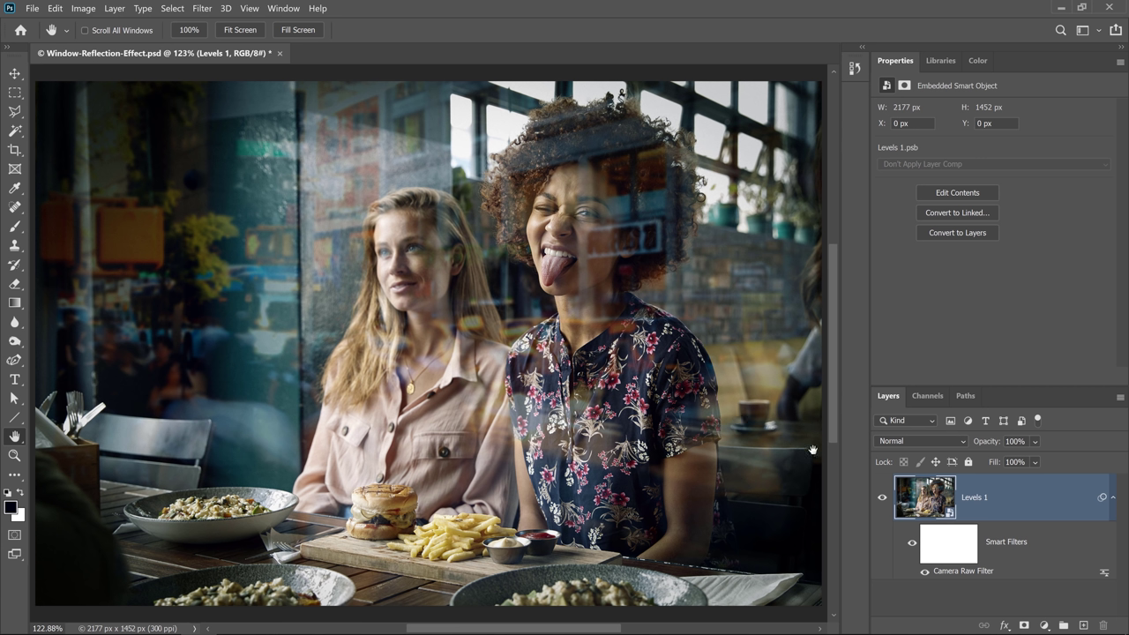
Inside the street smart object, set Levels output white to 155 and save the .psb back
{"action": "double_click", "coordinate": [934, 499]}
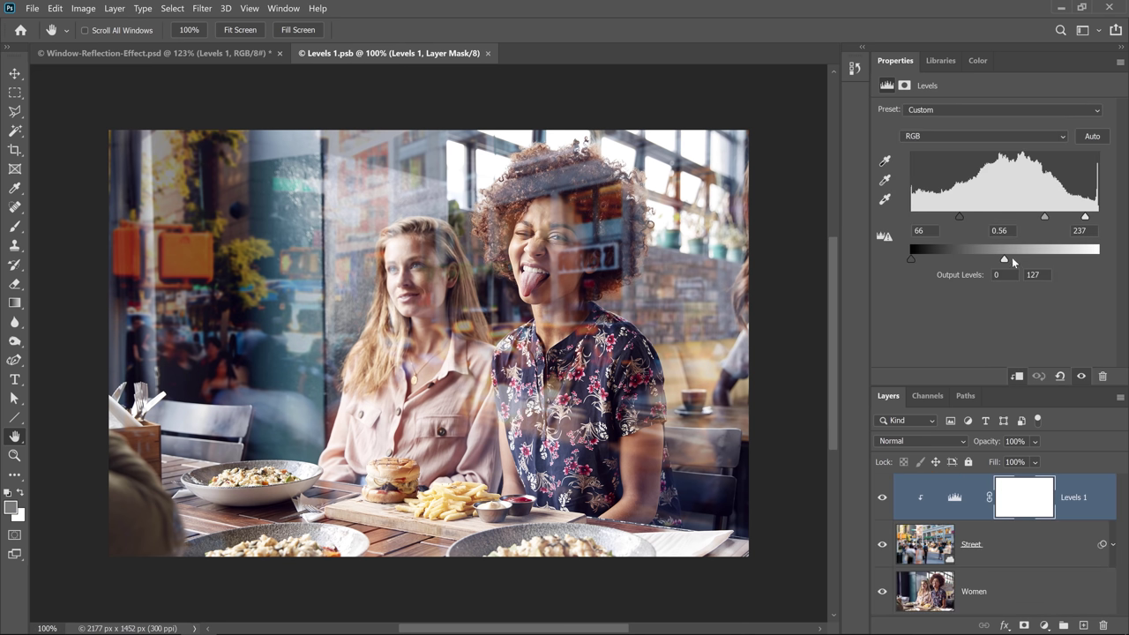
{"action": "left_click_drag", "start_coordinate": [1018, 257], "coordinate": [1031, 258]}
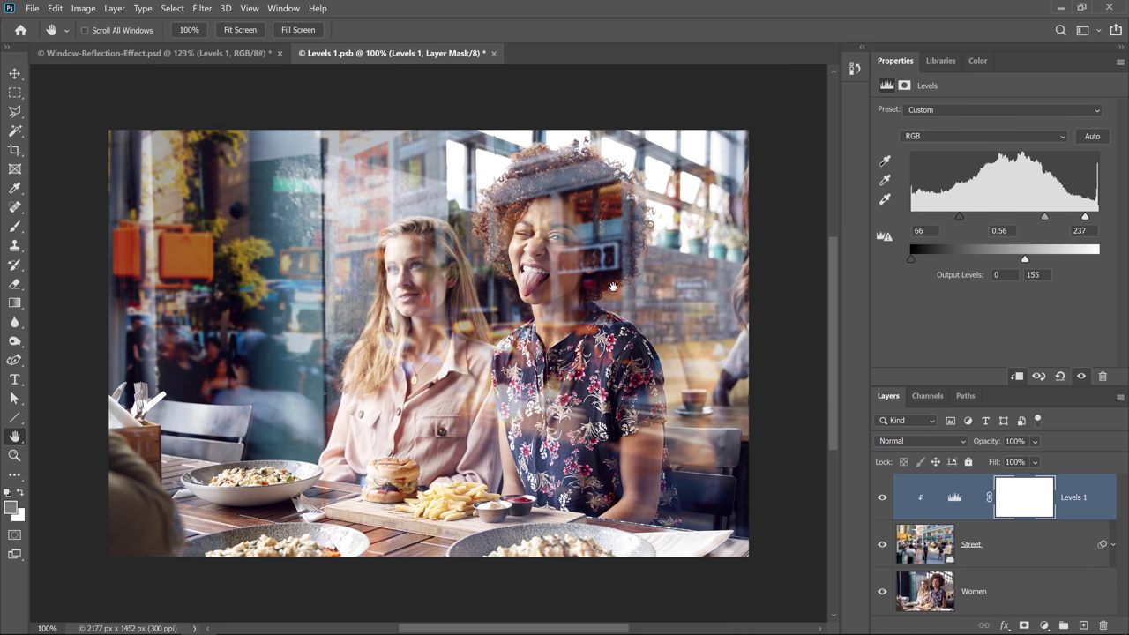
{"action": "left_click", "coordinate": [494, 53]}
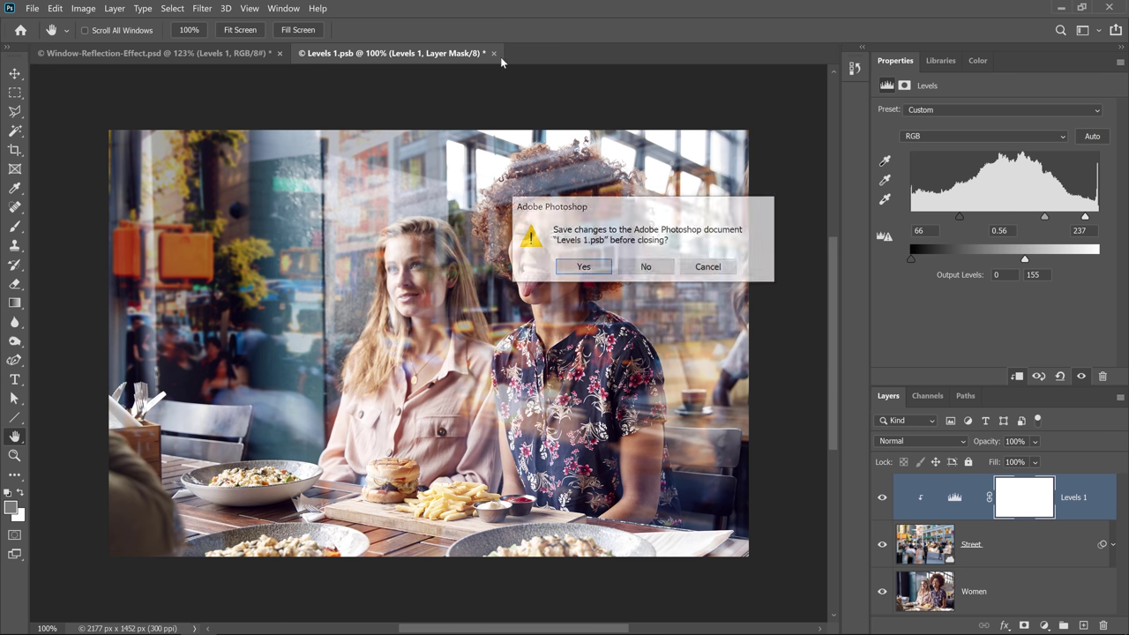
{"action": "left_click", "coordinate": [584, 264]}
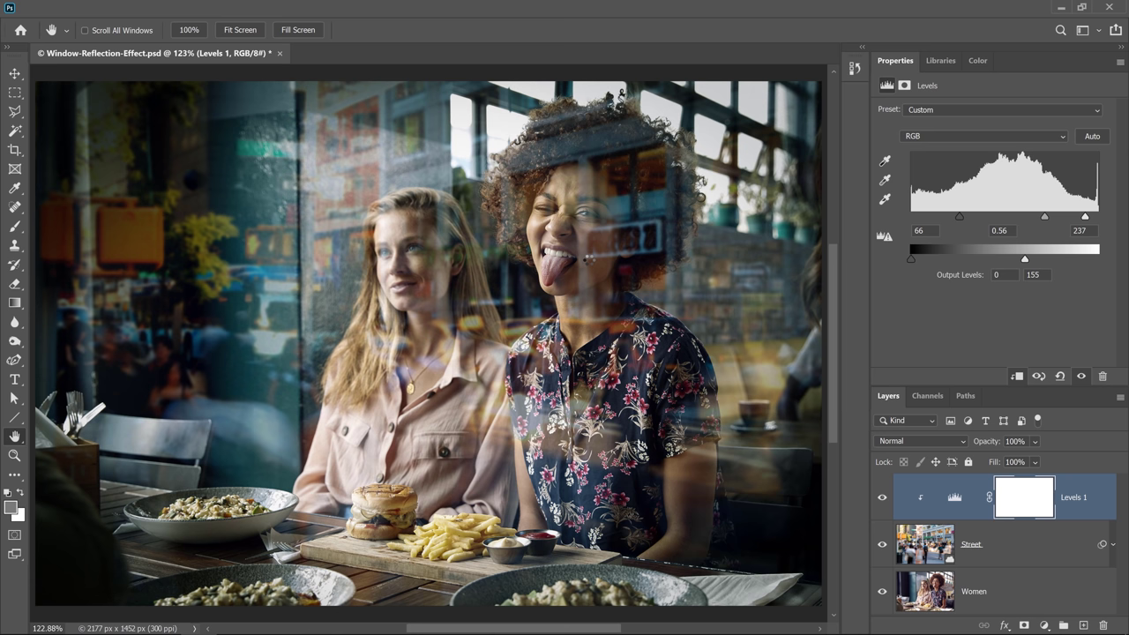